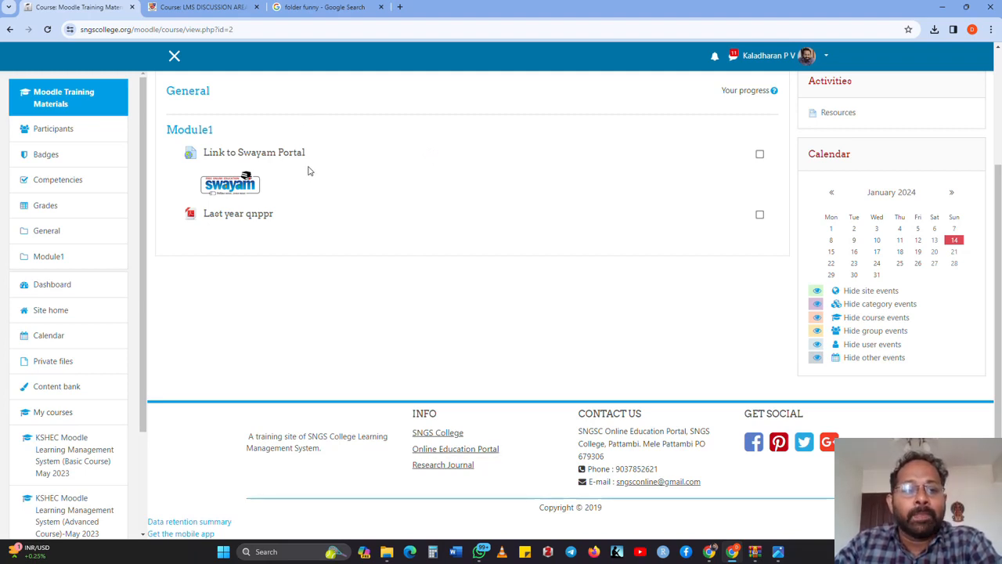
Step: Turn on editing for the Moodle Training Materials course and start adding a Folder resource to Module1
{"action": "scroll", "coordinate": [309, 171], "scroll_direction": "up", "scroll_amount": 1}
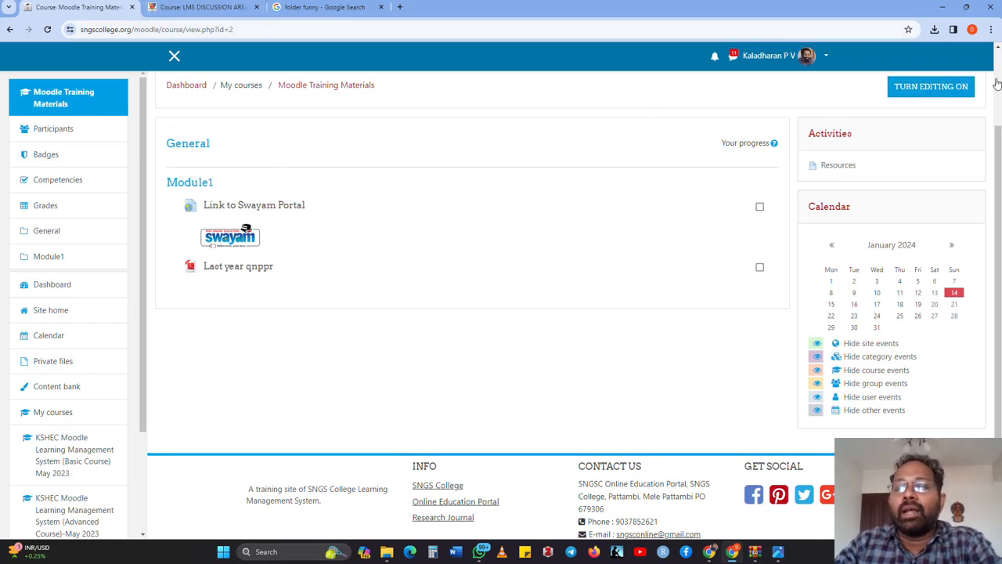
{"action": "left_click", "coordinate": [944, 90]}
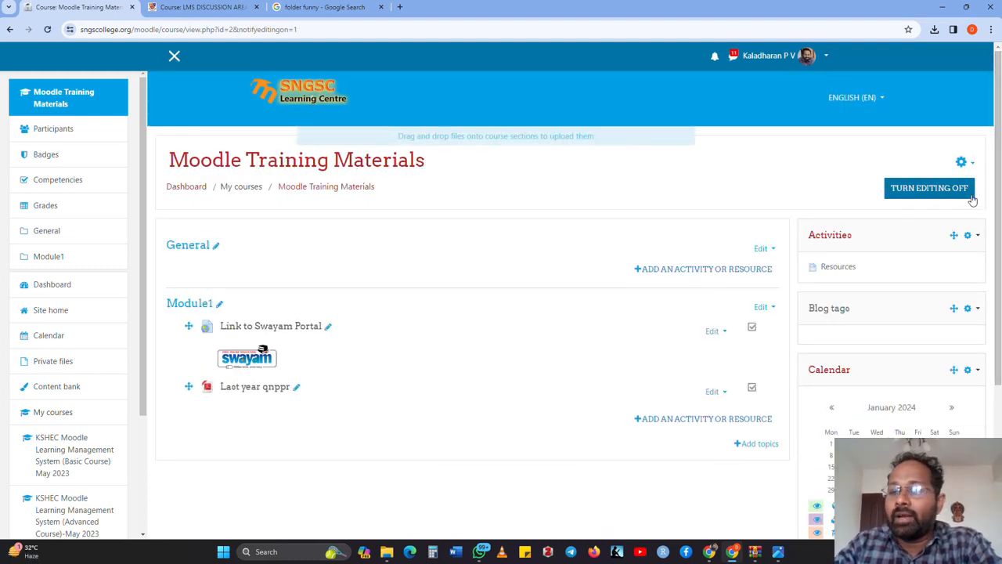
{"action": "scroll", "coordinate": [385, 376], "scroll_direction": "down", "scroll_amount": 1}
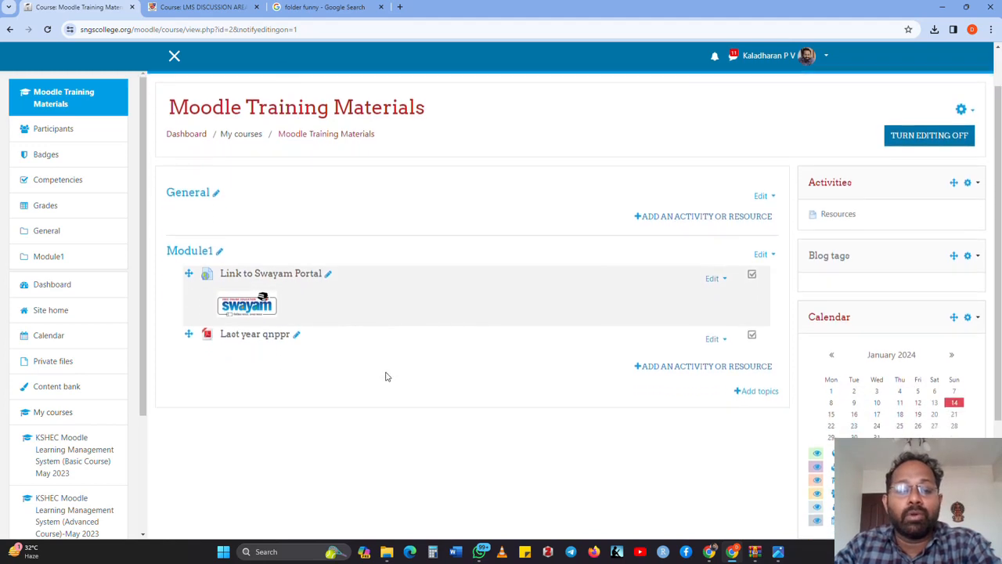
{"action": "left_click", "coordinate": [671, 367]}
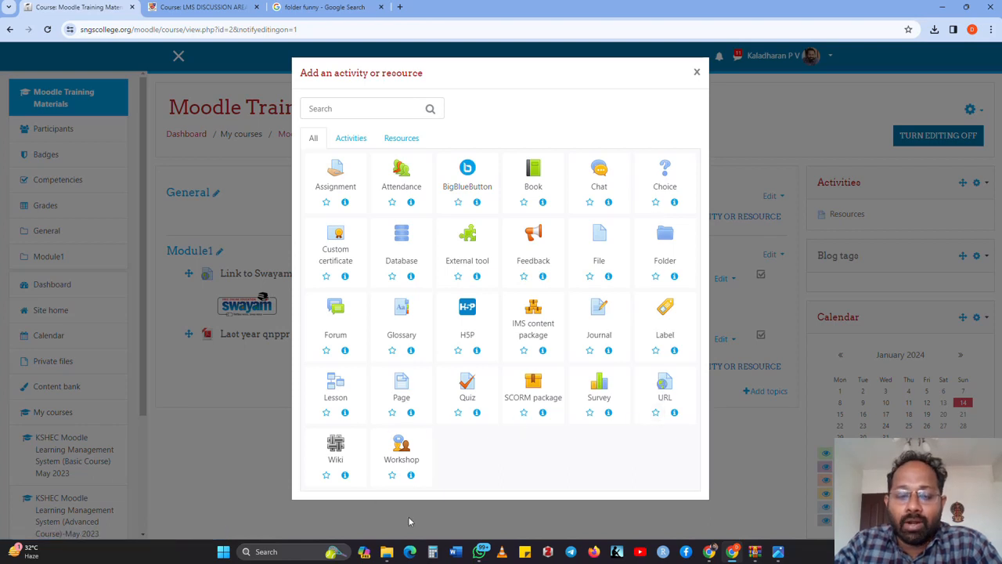
{"action": "left_click", "coordinate": [366, 108]}
{"action": "type", "text": "fol"}
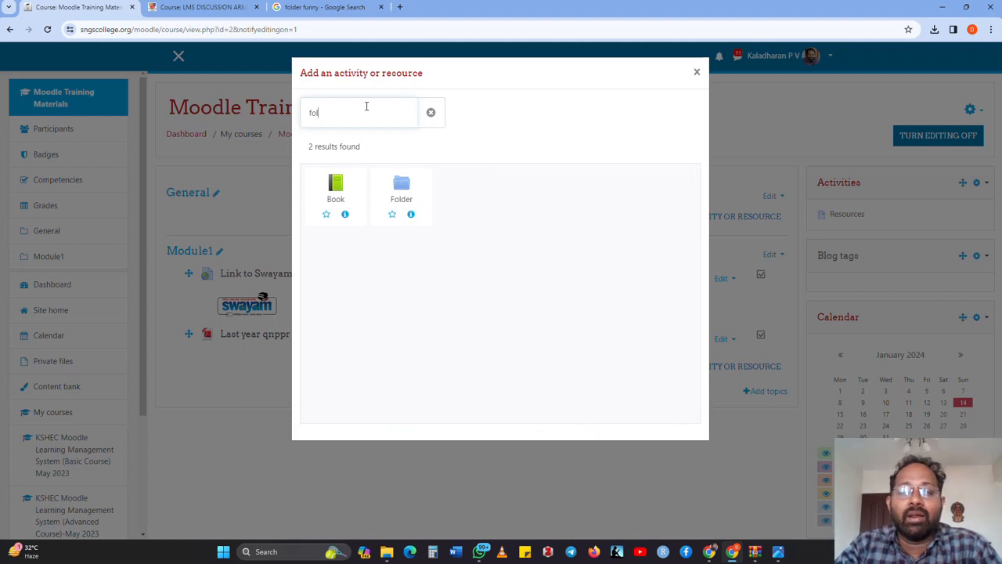
{"action": "left_click", "coordinate": [391, 191]}
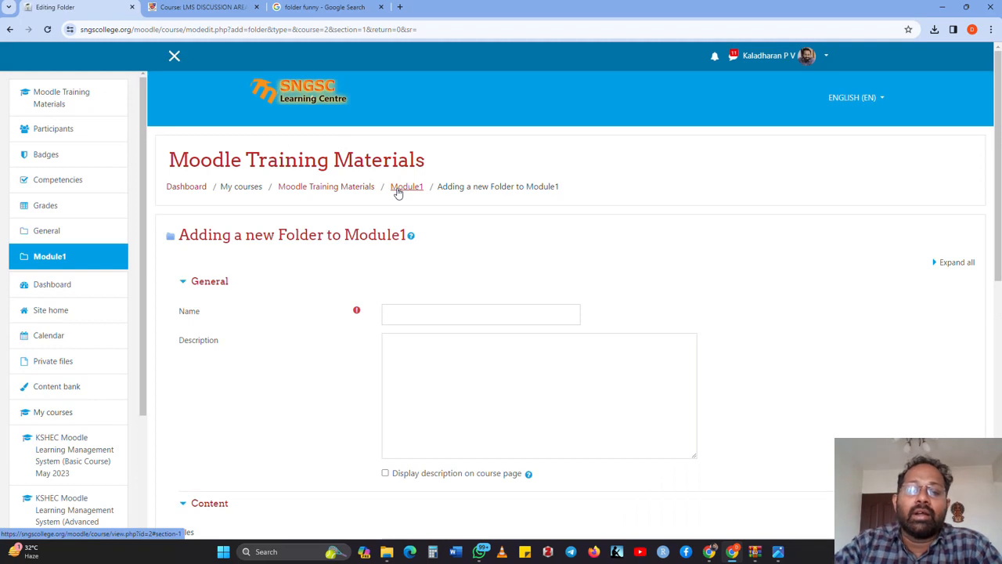
Step: Name the new folder "Previous Qnppaper folder"
{"action": "left_click", "coordinate": [440, 317]}
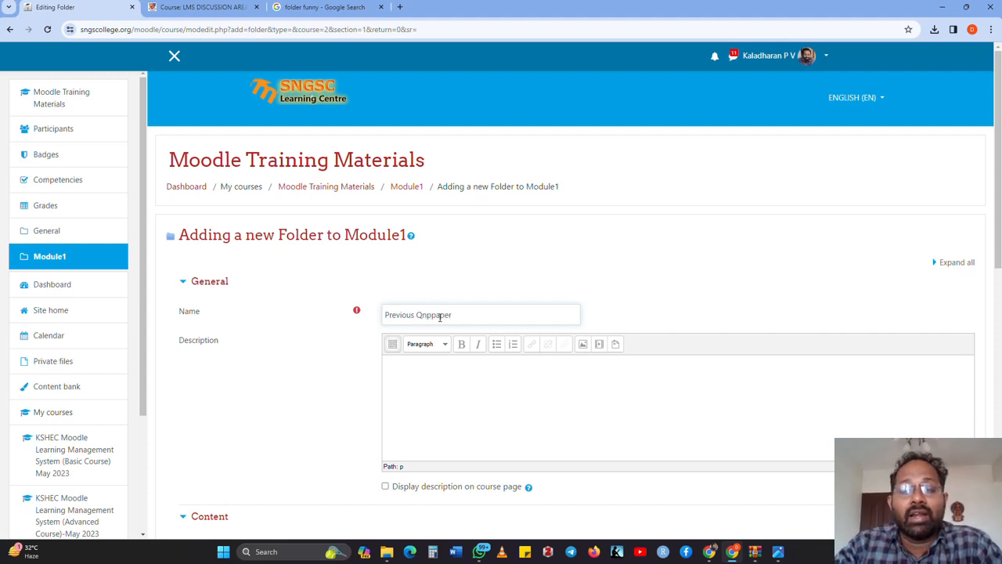
{"action": "scroll", "coordinate": [841, 280], "scroll_direction": "down", "scroll_amount": 1}
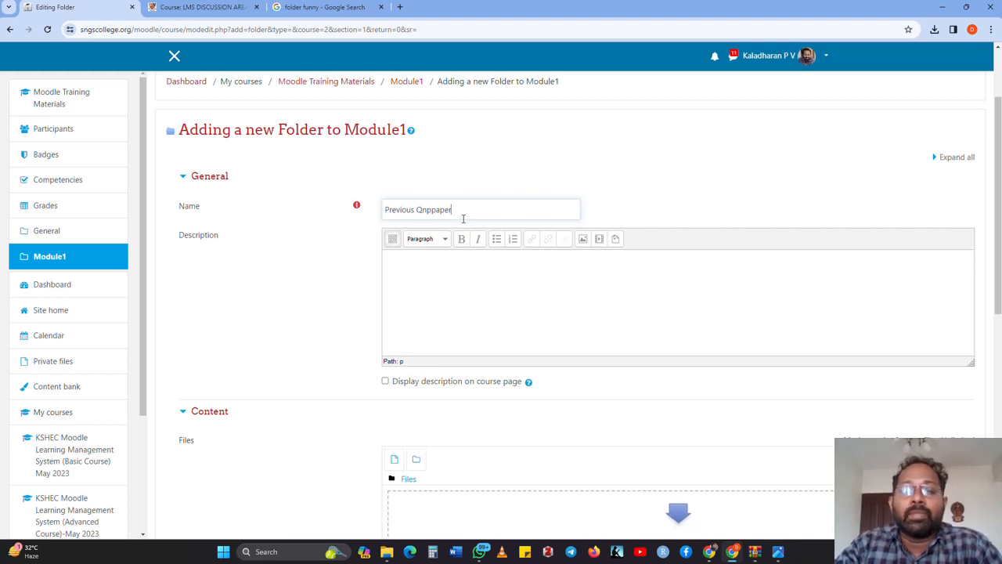
{"action": "type", "text": "folder funny"}
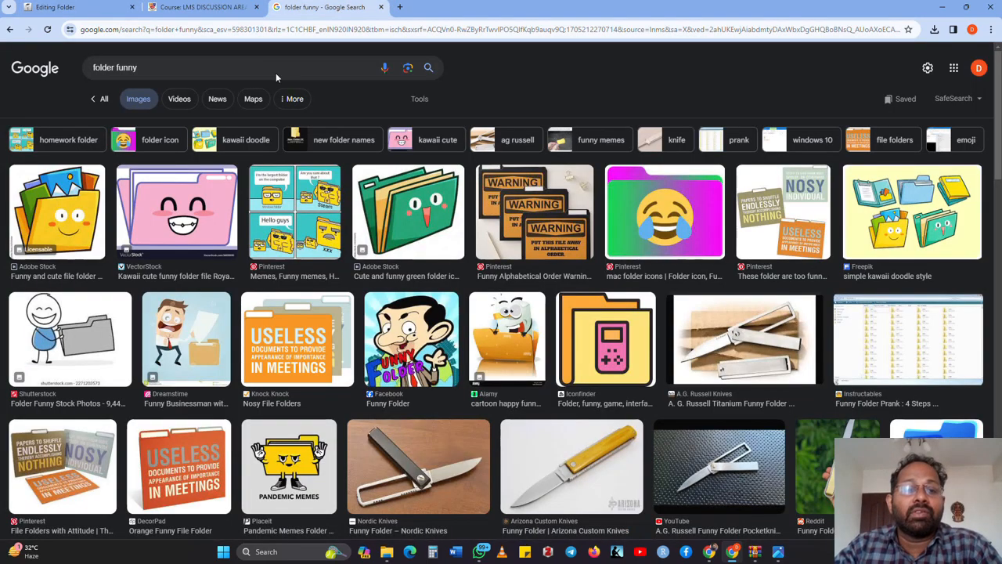
Step: Copy the yellow smiling folder image from the "folder funny" Google image results
{"action": "left_click", "coordinate": [339, 7]}
{"action": "right_click", "coordinate": [66, 218]}
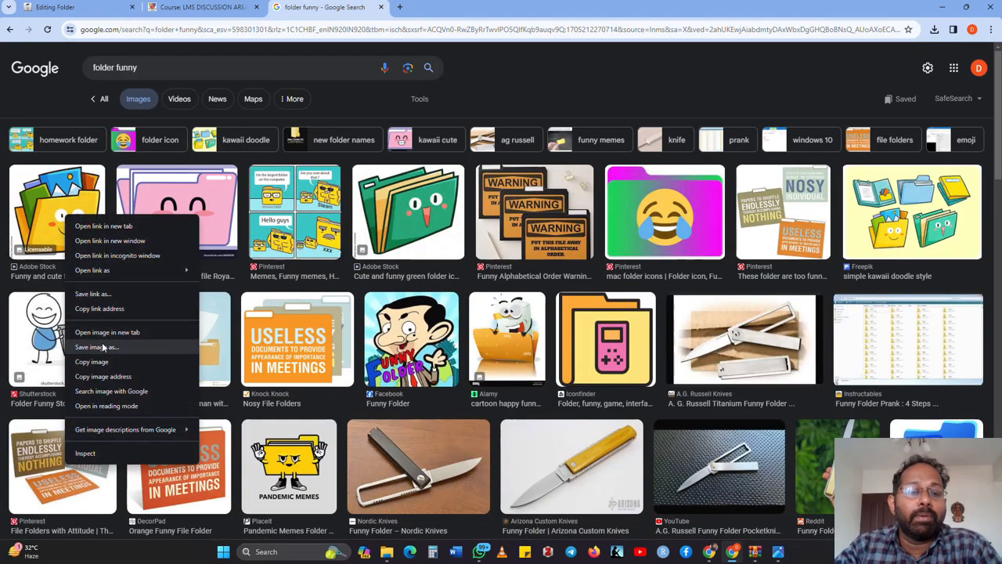
{"action": "left_click", "coordinate": [100, 362]}
Step: Return to the folder form and paste the copied image into the description
{"action": "left_click", "coordinate": [100, 14]}
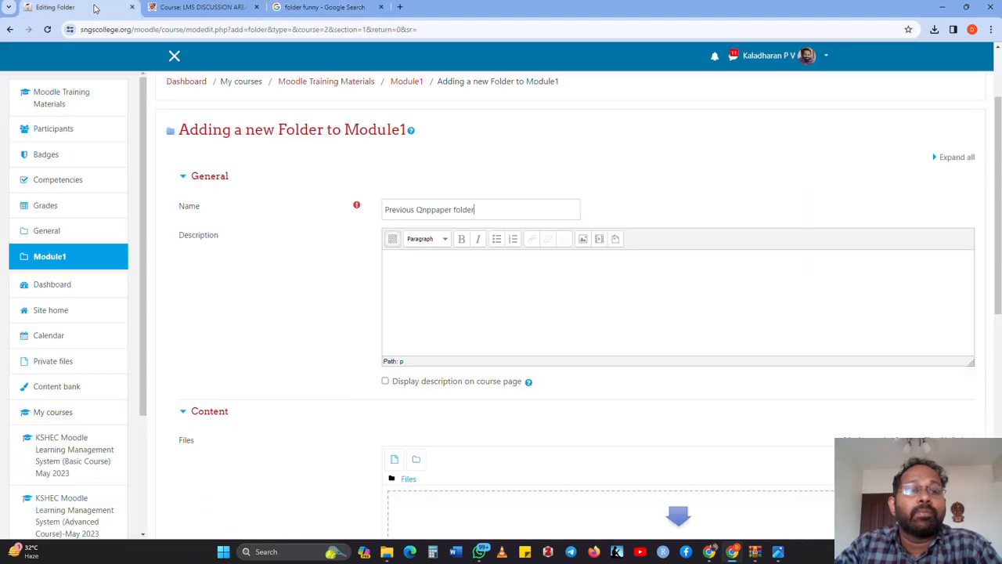
{"action": "left_click", "coordinate": [457, 283]}
{"action": "right_click", "coordinate": [457, 283]}
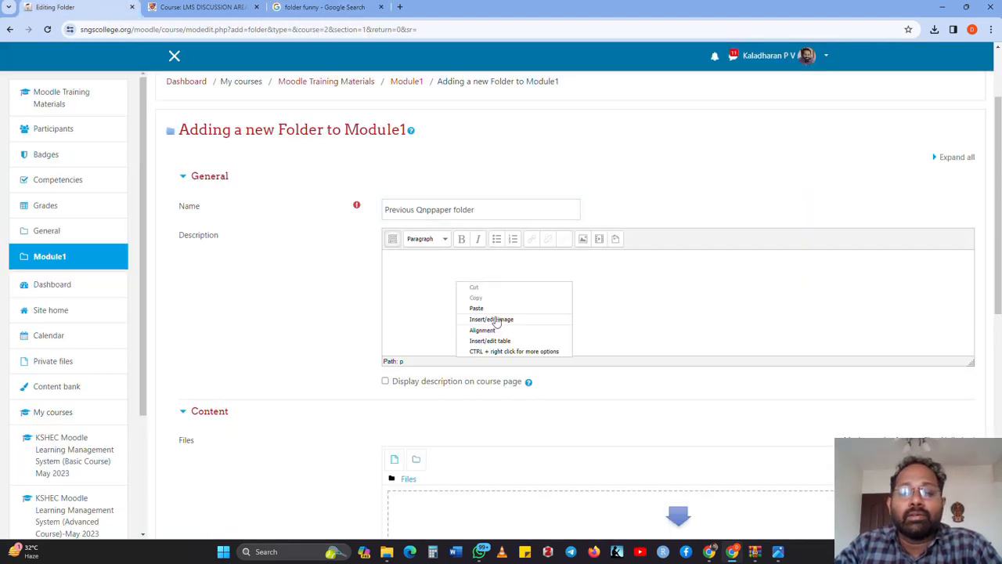
{"action": "left_click", "coordinate": [480, 310]}
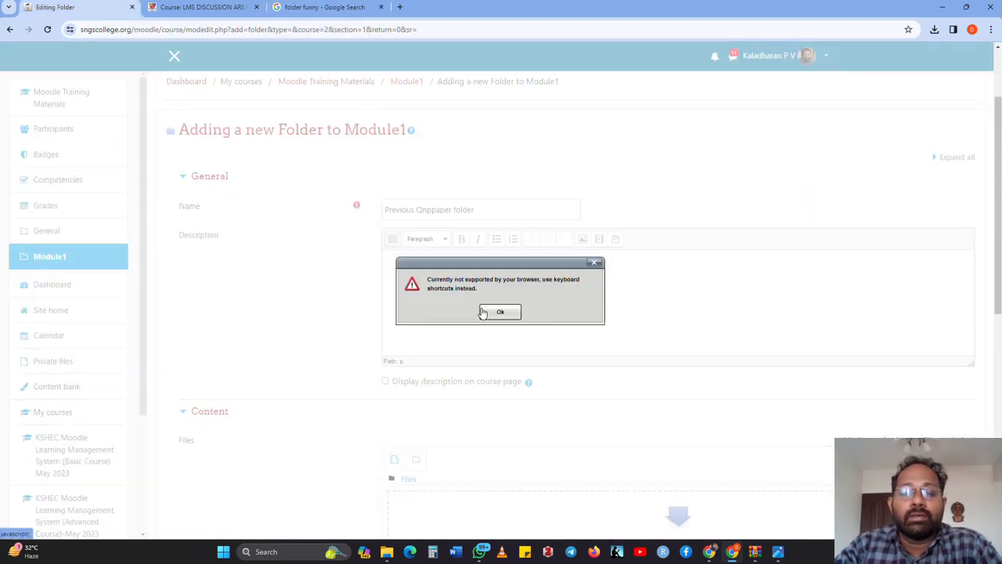
{"action": "left_click", "coordinate": [510, 314]}
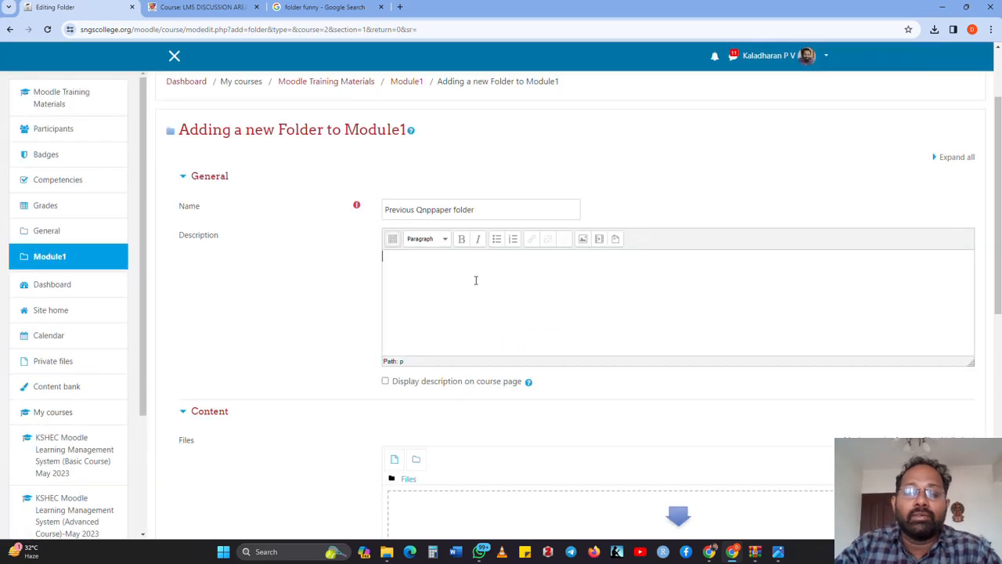
{"action": "key", "text": "ctrl+v"}
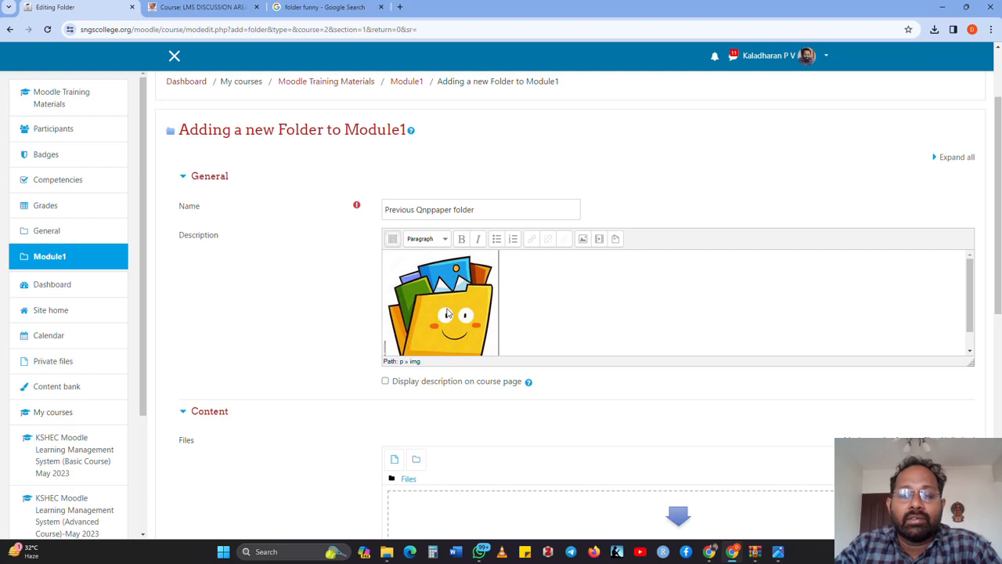
Step: Enable displaying the folder's description on the course page
{"action": "scroll", "coordinate": [448, 315], "scroll_direction": "down", "scroll_amount": 1}
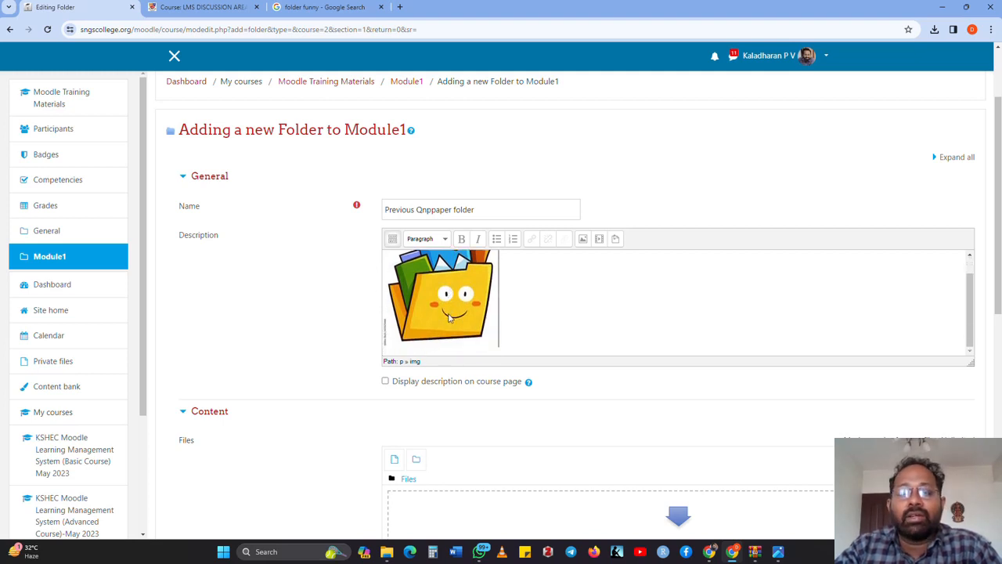
{"action": "scroll", "coordinate": [548, 352], "scroll_direction": "down", "scroll_amount": 1}
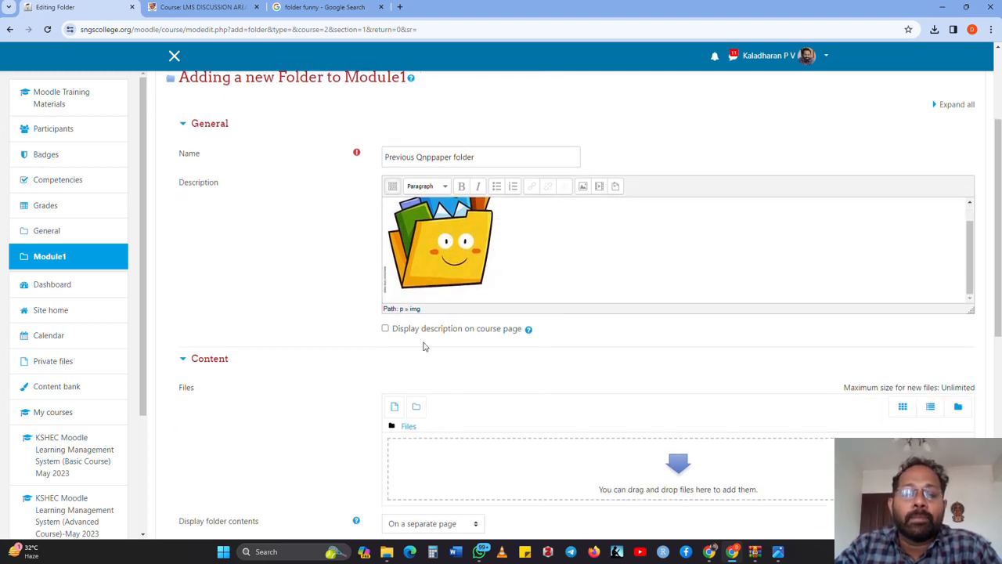
{"action": "left_click", "coordinate": [385, 329]}
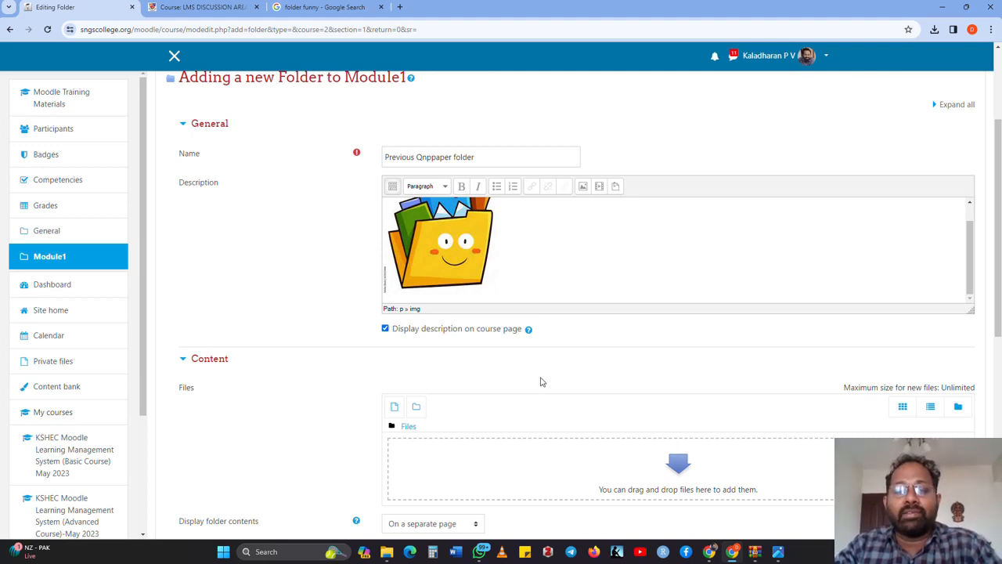
Step: Review the new folder's description, file area and display options on the form
{"action": "scroll", "coordinate": [541, 381], "scroll_direction": "down", "scroll_amount": 1}
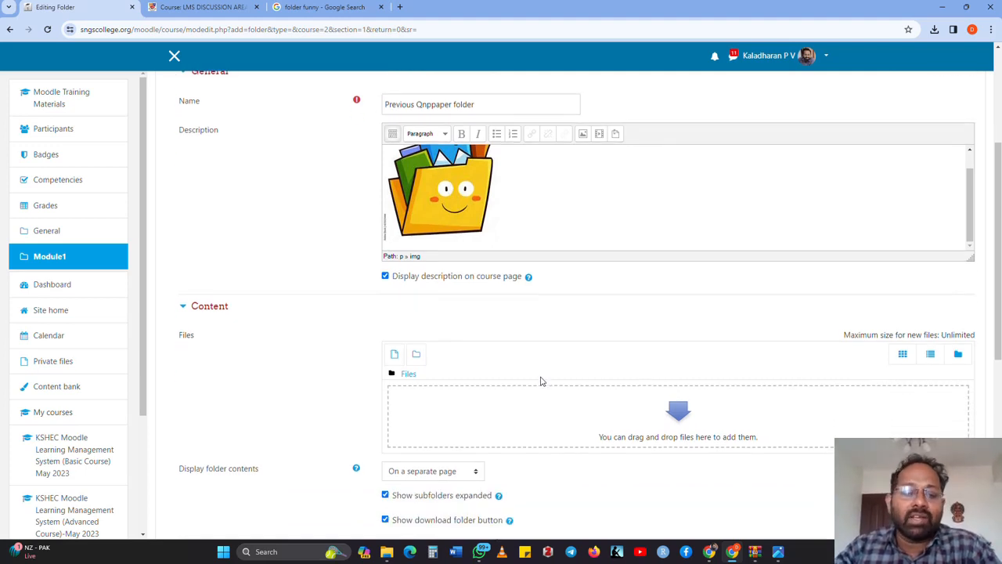
{"action": "scroll", "coordinate": [541, 381], "scroll_direction": "up", "scroll_amount": 1}
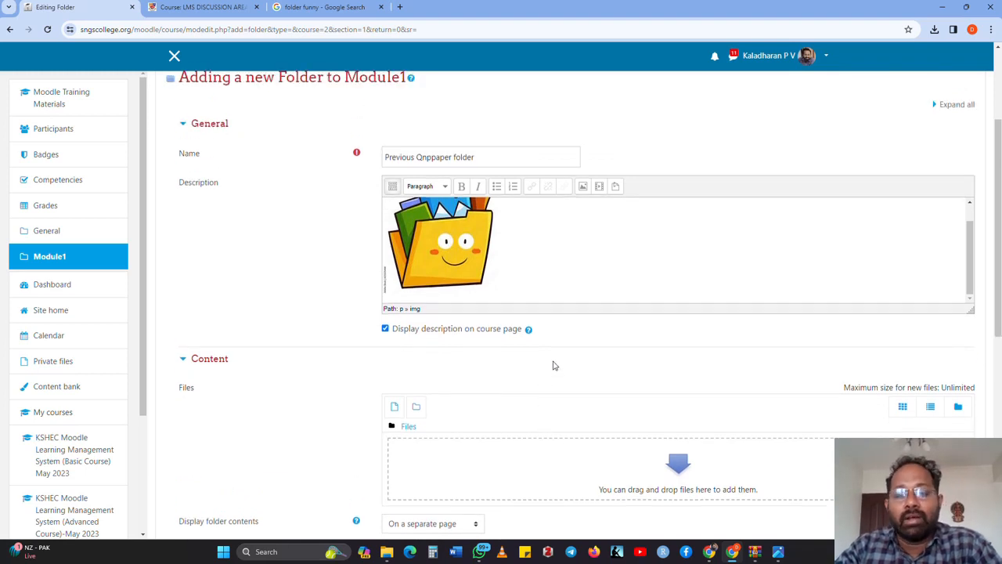
{"action": "scroll", "coordinate": [579, 322], "scroll_direction": "up", "scroll_amount": 1}
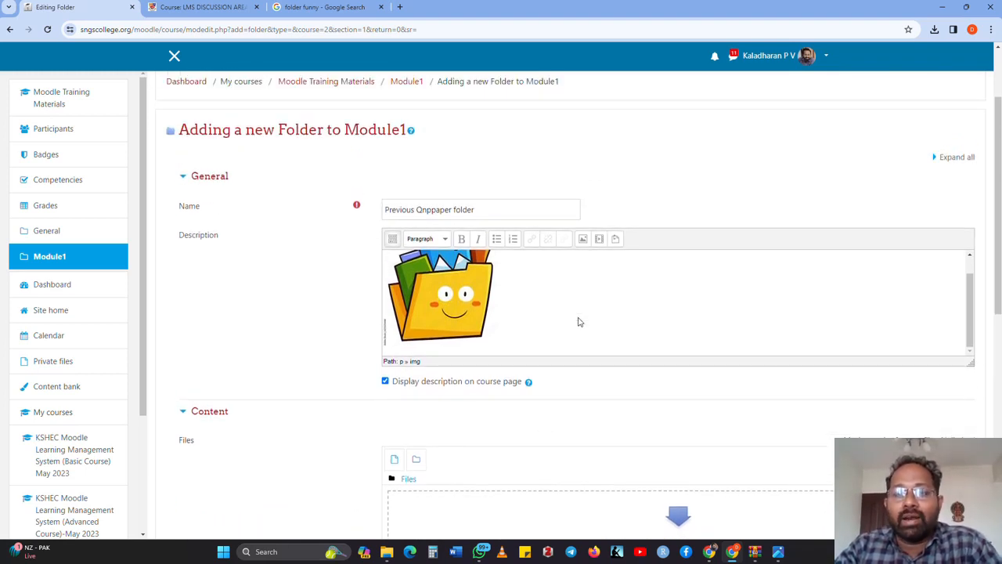
{"action": "scroll", "coordinate": [580, 322], "scroll_direction": "down", "scroll_amount": 2}
{"action": "scroll", "coordinate": [582, 327], "scroll_direction": "down", "scroll_amount": 1}
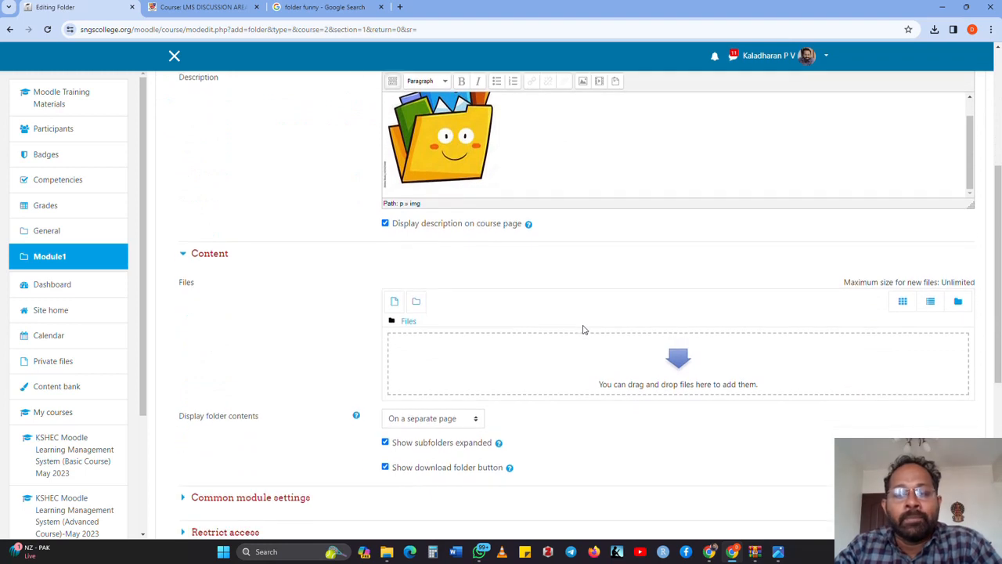
{"action": "scroll", "coordinate": [580, 330], "scroll_direction": "down", "scroll_amount": 2}
{"action": "scroll", "coordinate": [580, 330], "scroll_direction": "up", "scroll_amount": 3}
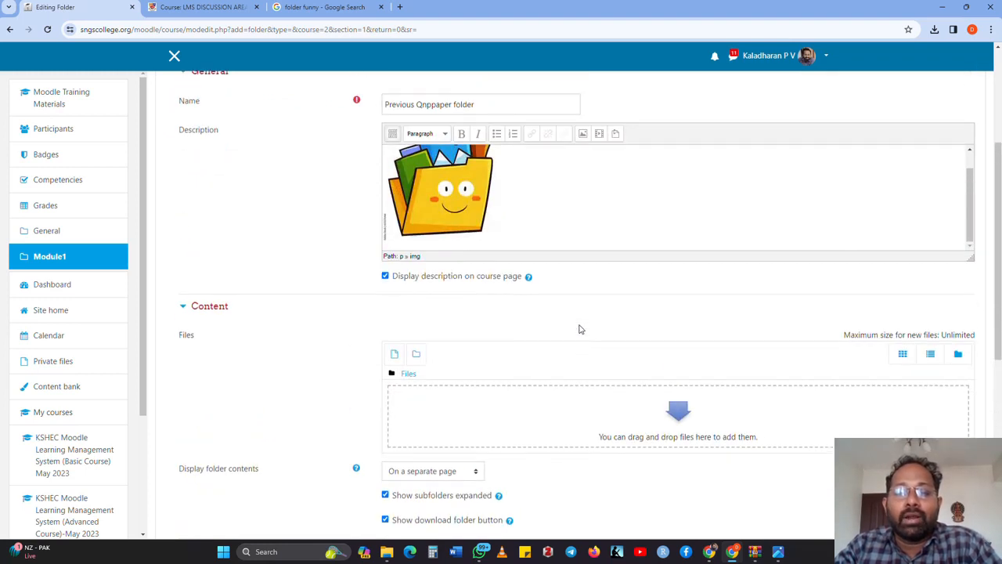
{"action": "scroll", "coordinate": [580, 329], "scroll_direction": "down", "scroll_amount": 2}
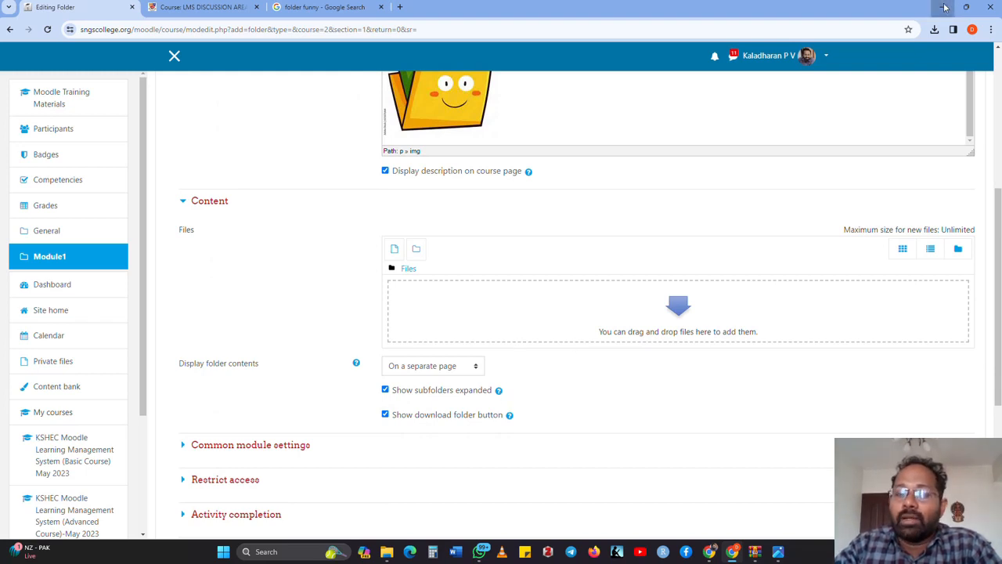
{"action": "left_click", "coordinate": [589, 320]}
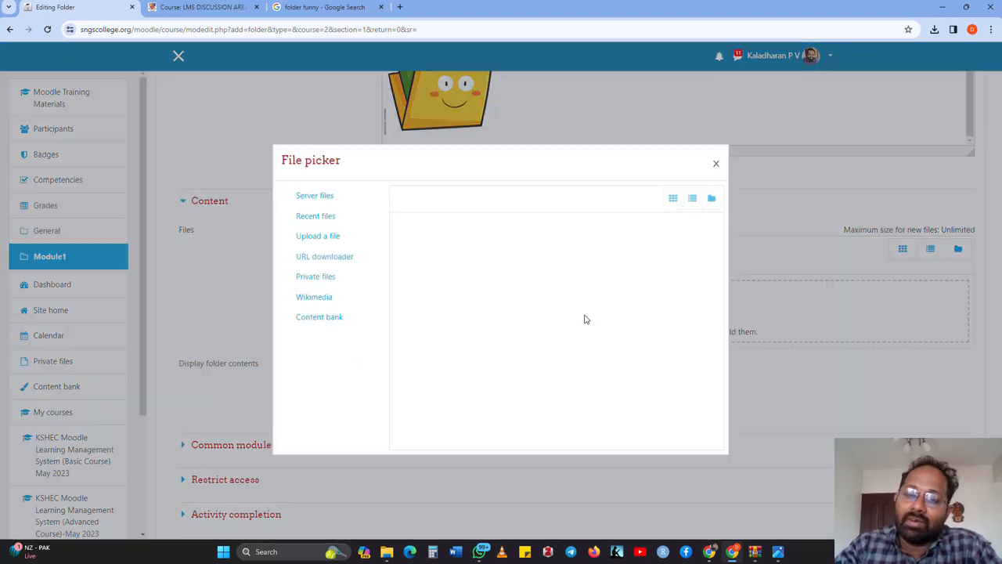
{"action": "left_click", "coordinate": [342, 236]}
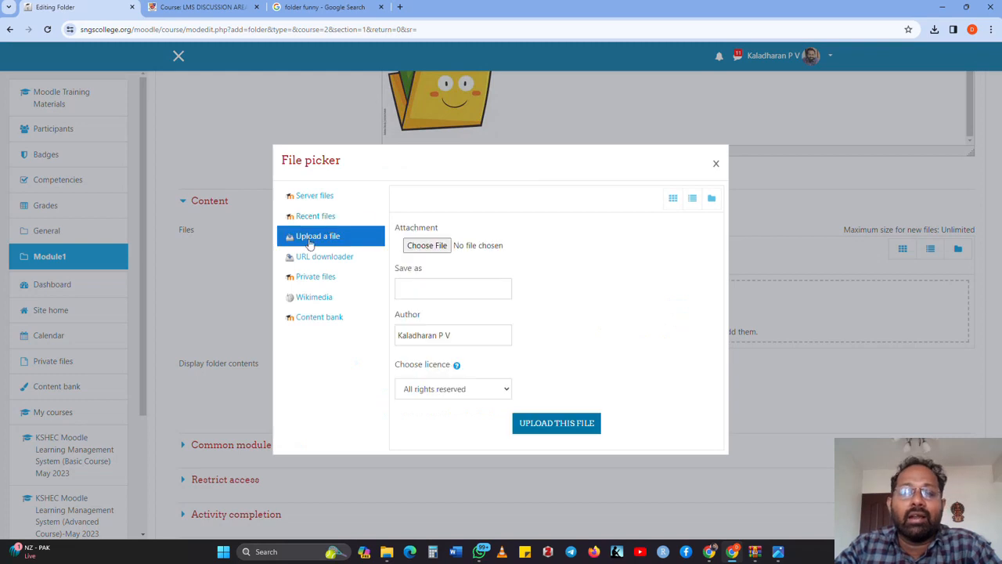
{"action": "left_click", "coordinate": [426, 246]}
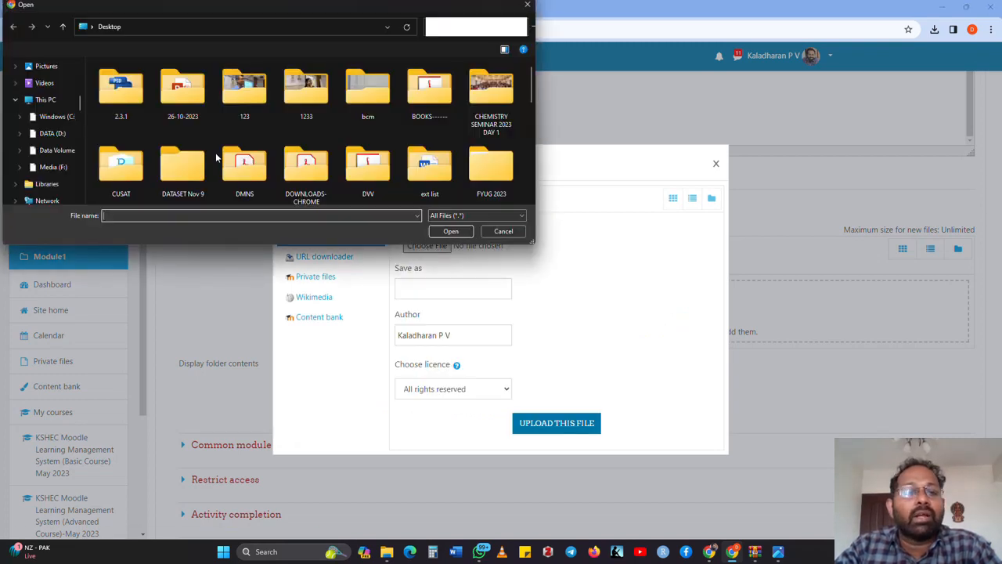
{"action": "scroll", "coordinate": [219, 153], "scroll_direction": "down", "scroll_amount": 8}
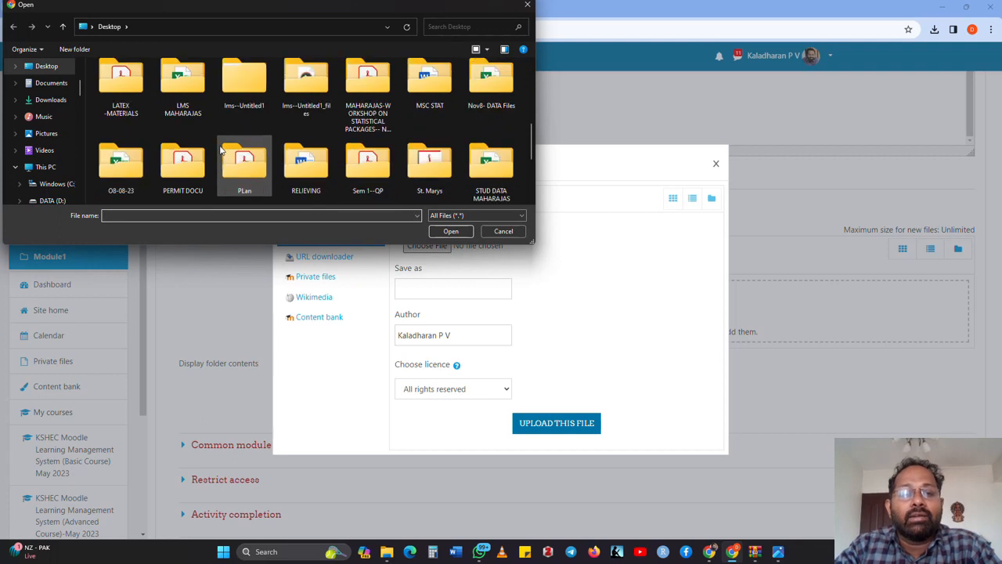
{"action": "scroll", "coordinate": [338, 118], "scroll_direction": "up", "scroll_amount": 2}
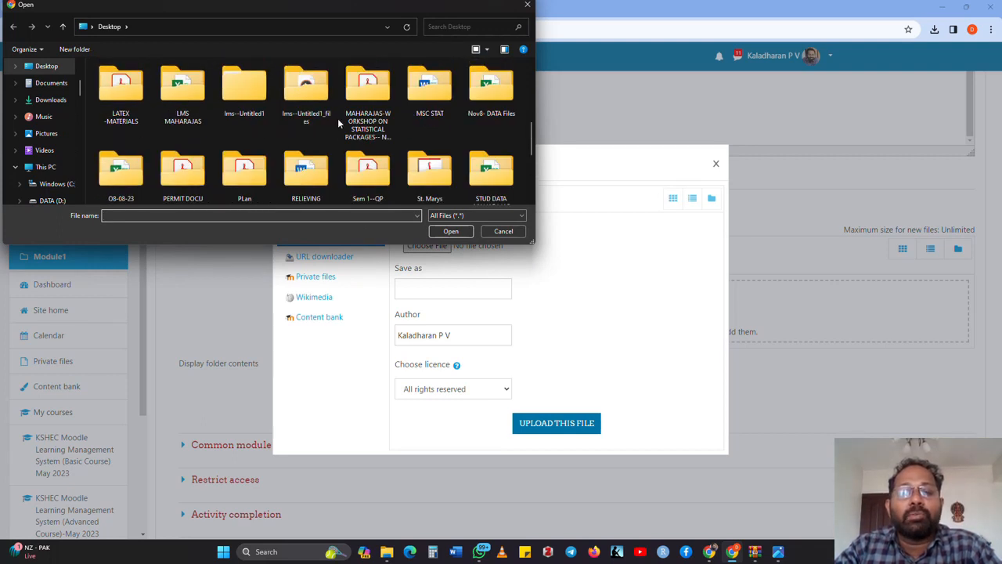
{"action": "left_click", "coordinate": [381, 166]}
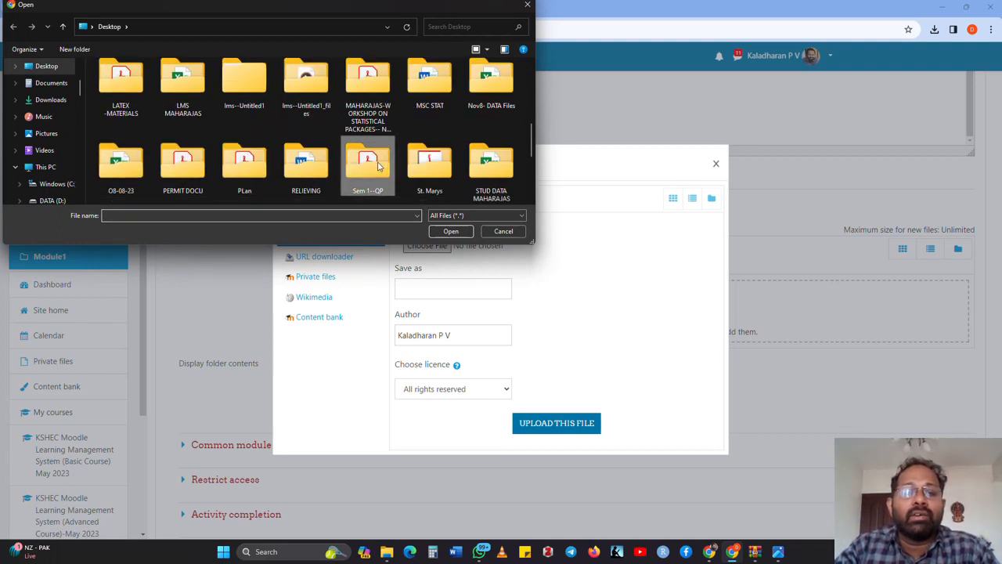
{"action": "double_click", "coordinate": [379, 165]}
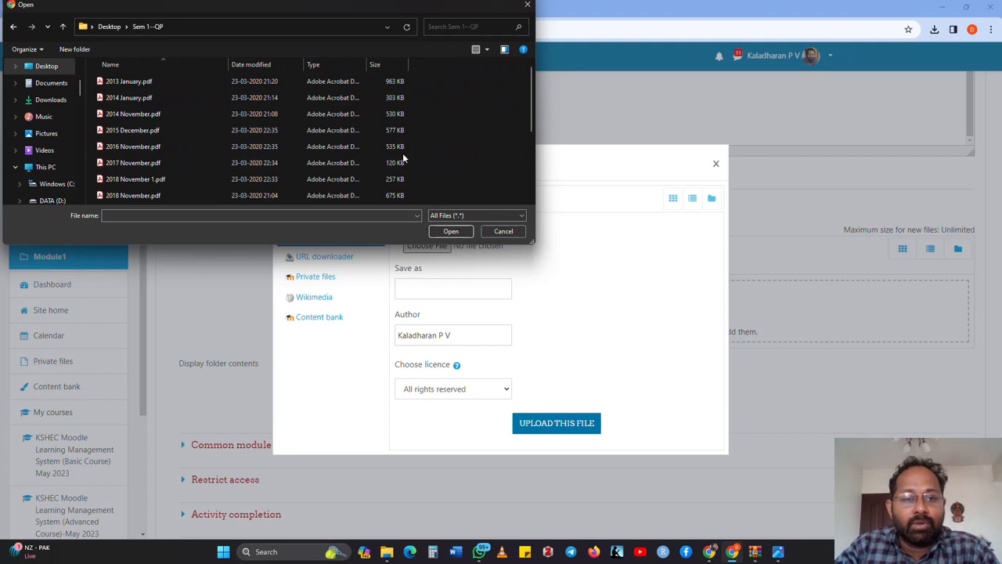
{"action": "left_click", "coordinate": [310, 148]}
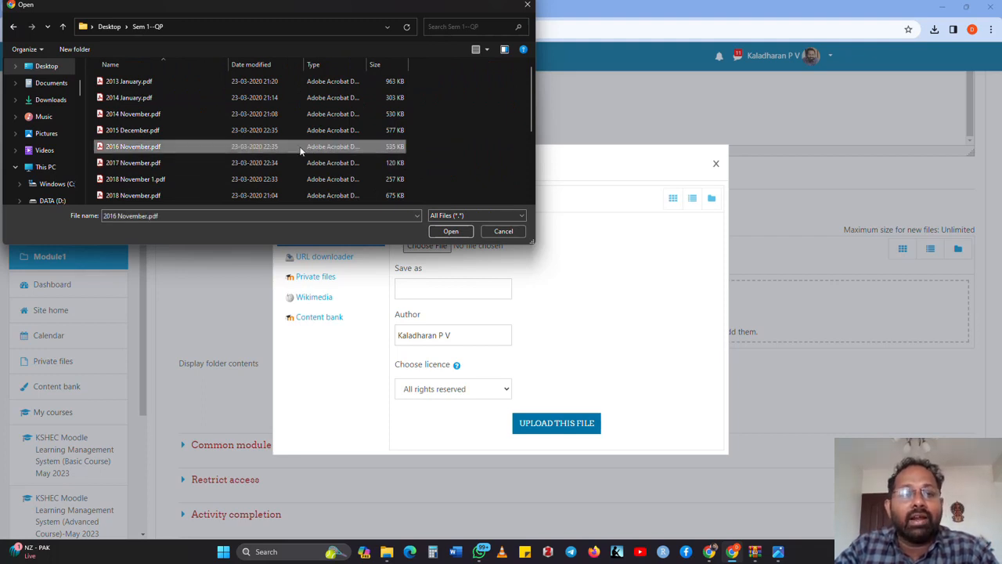
{"action": "left_click", "coordinate": [154, 82]}
{"action": "left_click", "coordinate": [506, 234]}
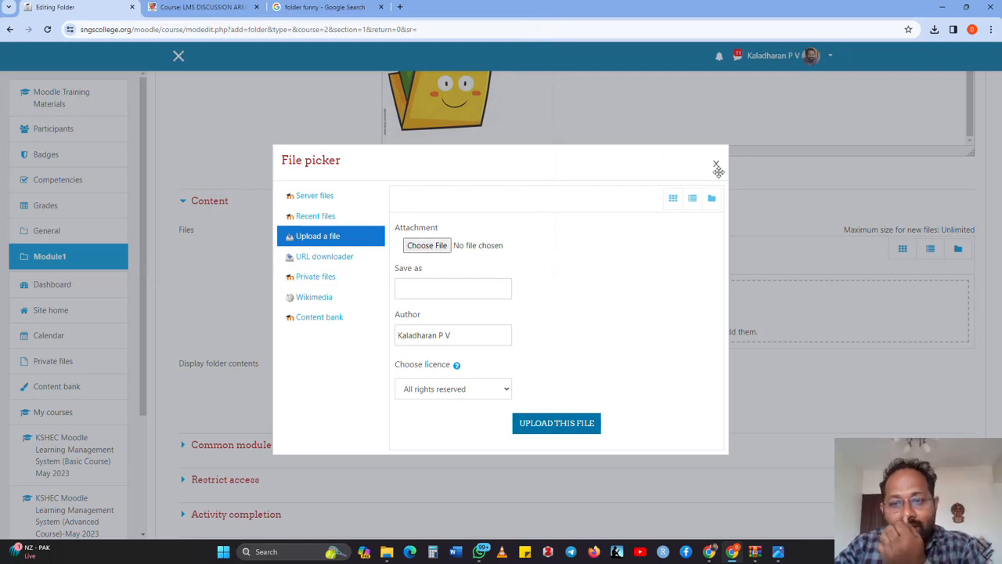
{"action": "left_click", "coordinate": [717, 165]}
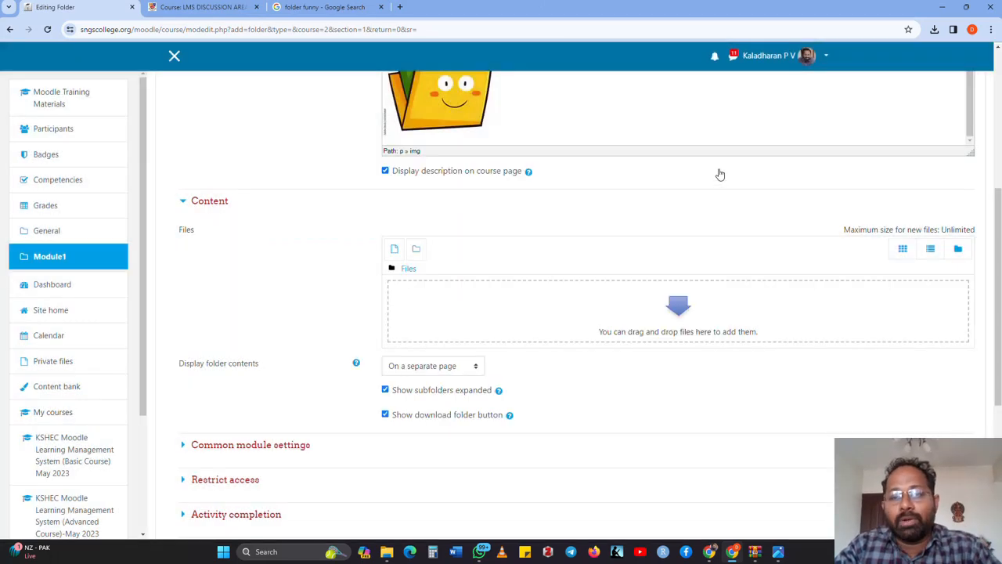
Step: Upload the question paper PDFs from the desktop folder "Sem 1--QP" into the folder resource's files area
{"action": "left_click", "coordinate": [942, 8]}
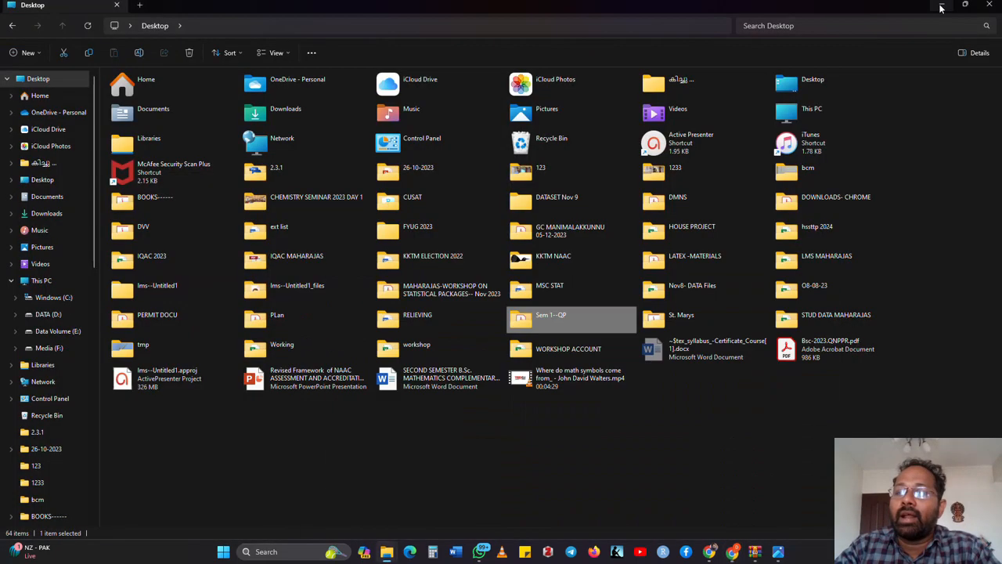
{"action": "double_click", "coordinate": [558, 319]}
{"action": "left_click_drag", "start_coordinate": [959, 424], "coordinate": [634, 306]}
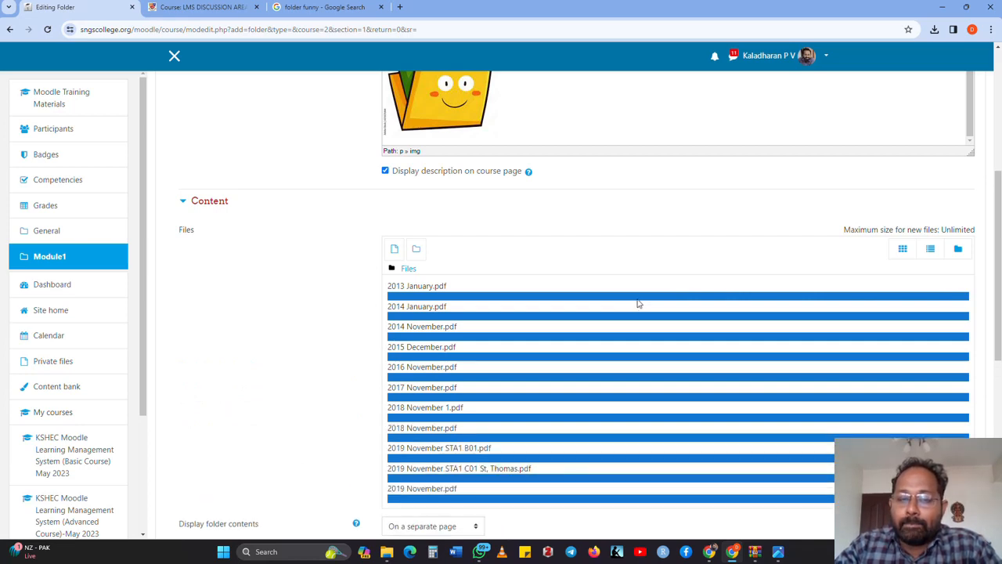
{"action": "scroll", "coordinate": [638, 303], "scroll_direction": "down", "scroll_amount": 2}
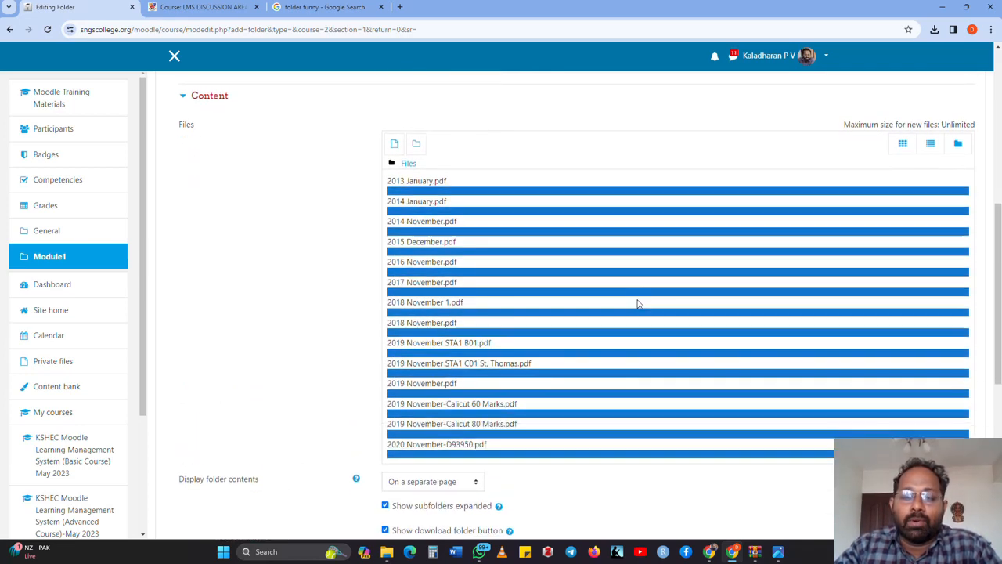
{"action": "scroll", "coordinate": [638, 304], "scroll_direction": "down", "scroll_amount": 1}
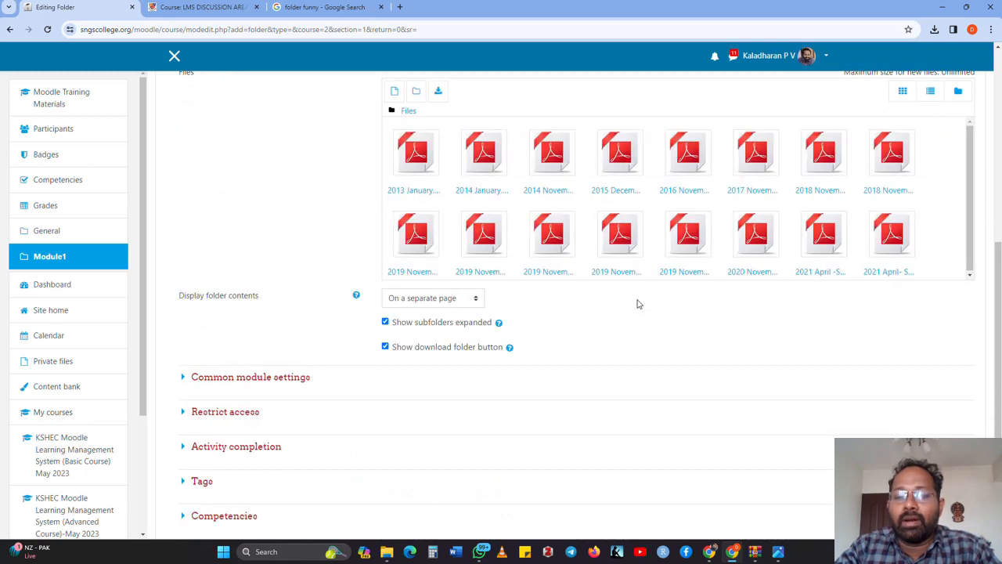
{"action": "scroll", "coordinate": [638, 304], "scroll_direction": "up", "scroll_amount": 2}
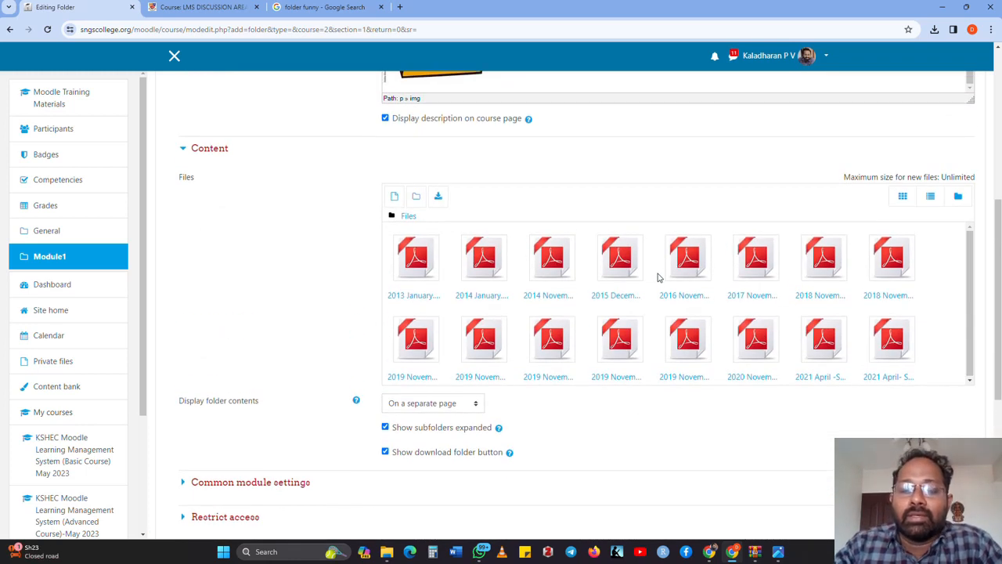
{"action": "scroll", "coordinate": [658, 277], "scroll_direction": "up", "scroll_amount": 1}
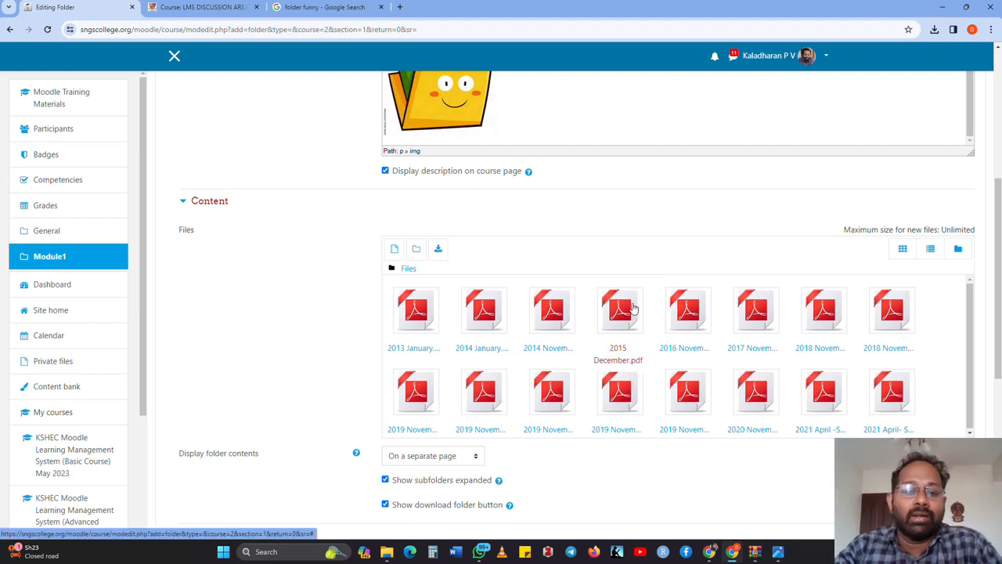
Step: Set the folder contents to display on a separate page, with the download folder button enabled
{"action": "scroll", "coordinate": [629, 391], "scroll_direction": "down", "scroll_amount": 1}
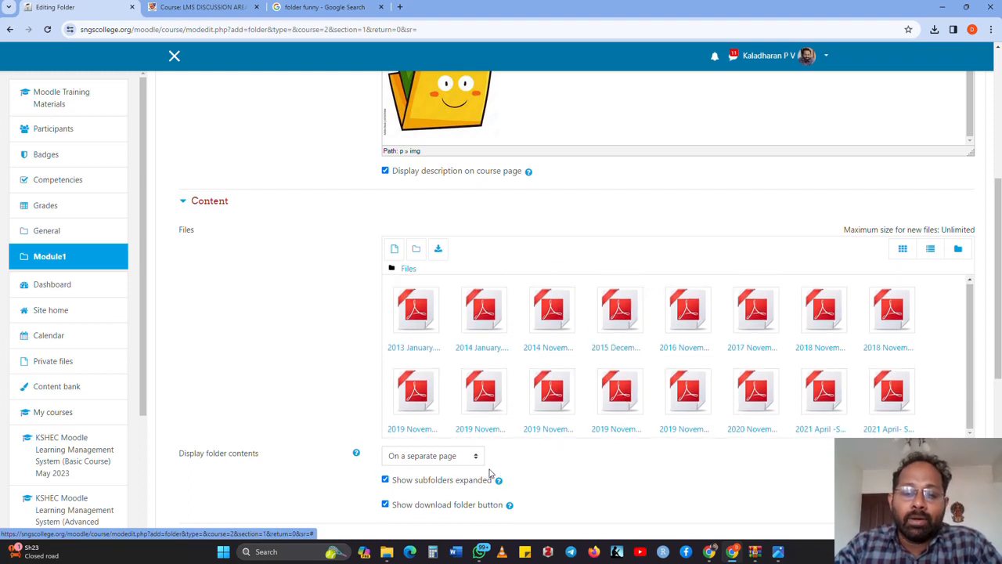
{"action": "scroll", "coordinate": [532, 457], "scroll_direction": "down", "scroll_amount": 2}
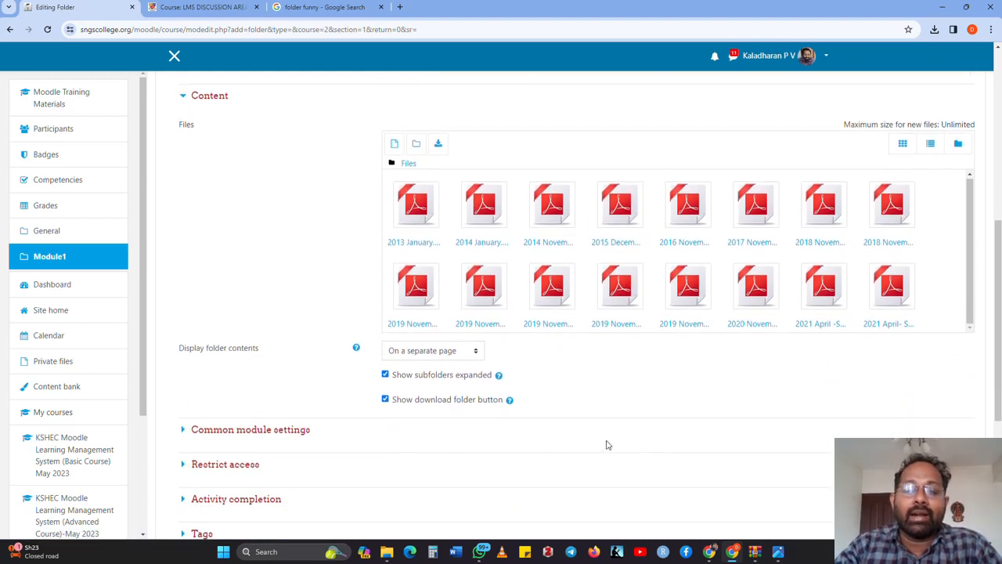
{"action": "scroll", "coordinate": [606, 445], "scroll_direction": "down", "scroll_amount": 1}
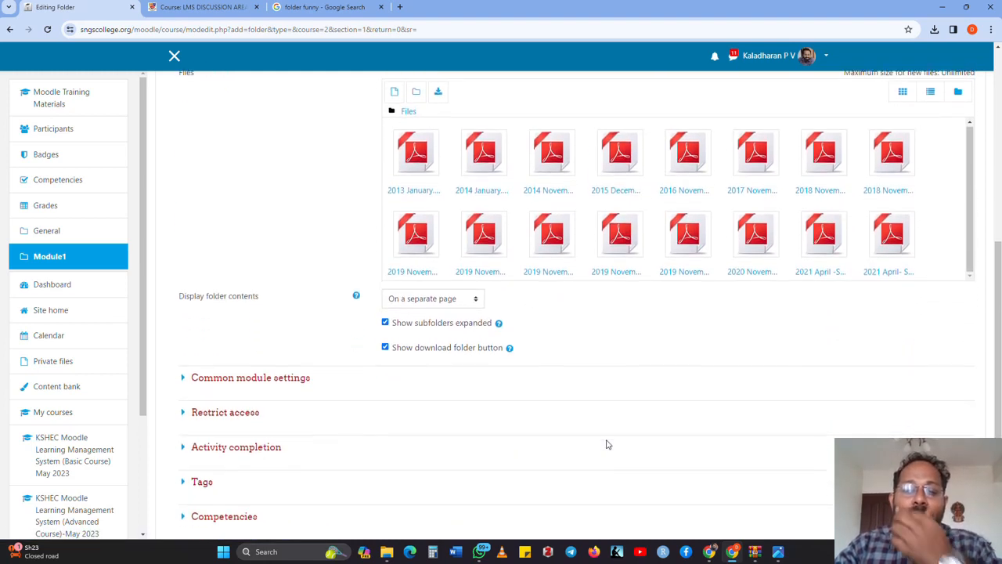
{"action": "left_click", "coordinate": [458, 302]}
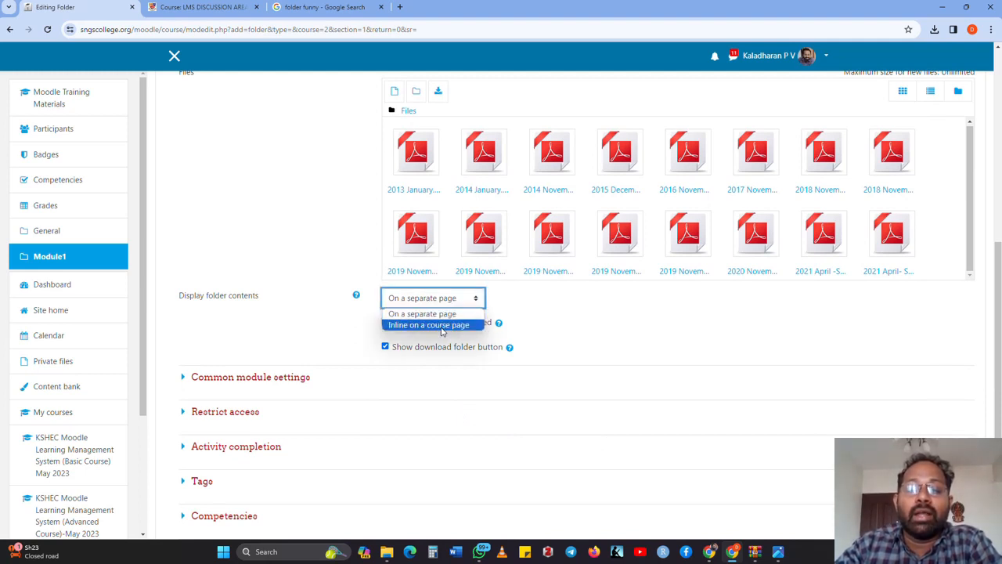
{"action": "left_click", "coordinate": [438, 314]}
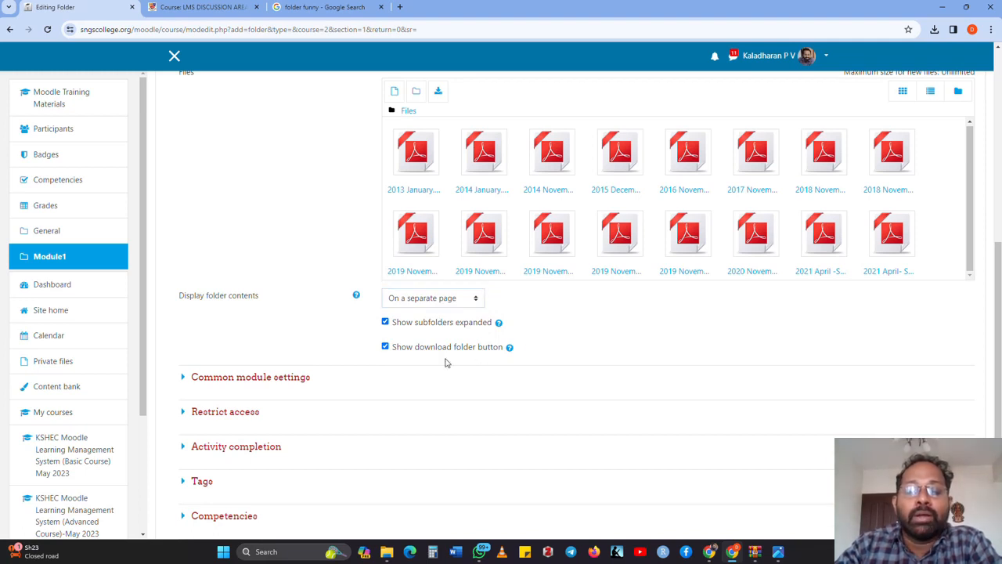
{"action": "left_click", "coordinate": [386, 347]}
{"action": "left_click", "coordinate": [386, 347]}
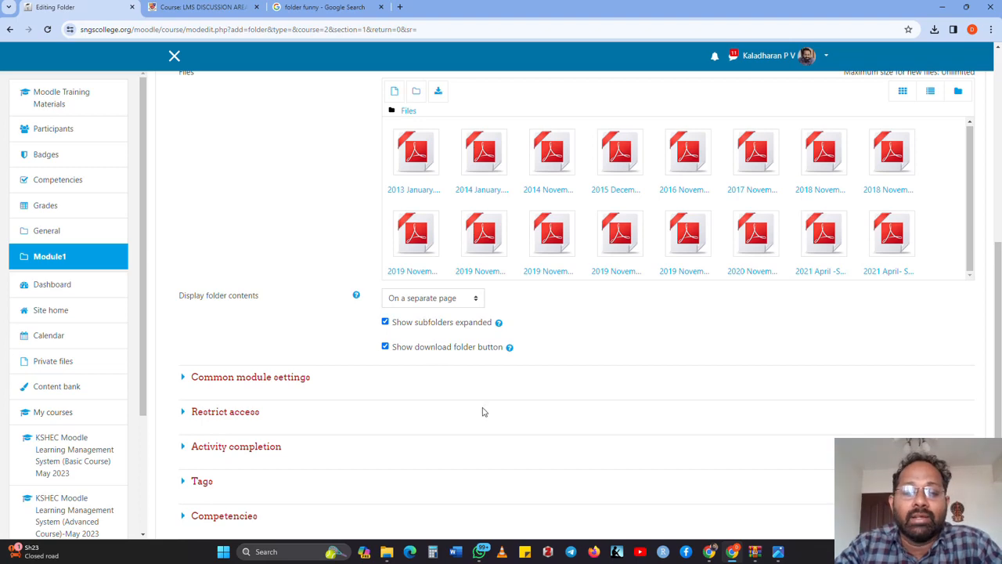
Step: Save the new folder resource and return to the course page
{"action": "scroll", "coordinate": [494, 405], "scroll_direction": "up", "scroll_amount": 2}
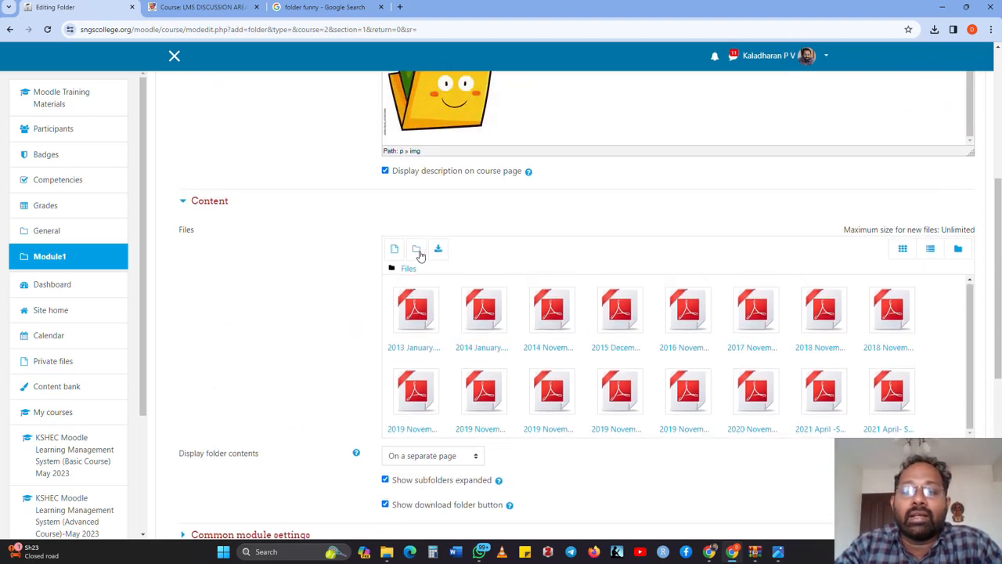
{"action": "scroll", "coordinate": [702, 430], "scroll_direction": "down", "scroll_amount": 1}
{"action": "scroll", "coordinate": [731, 442], "scroll_direction": "down", "scroll_amount": 5}
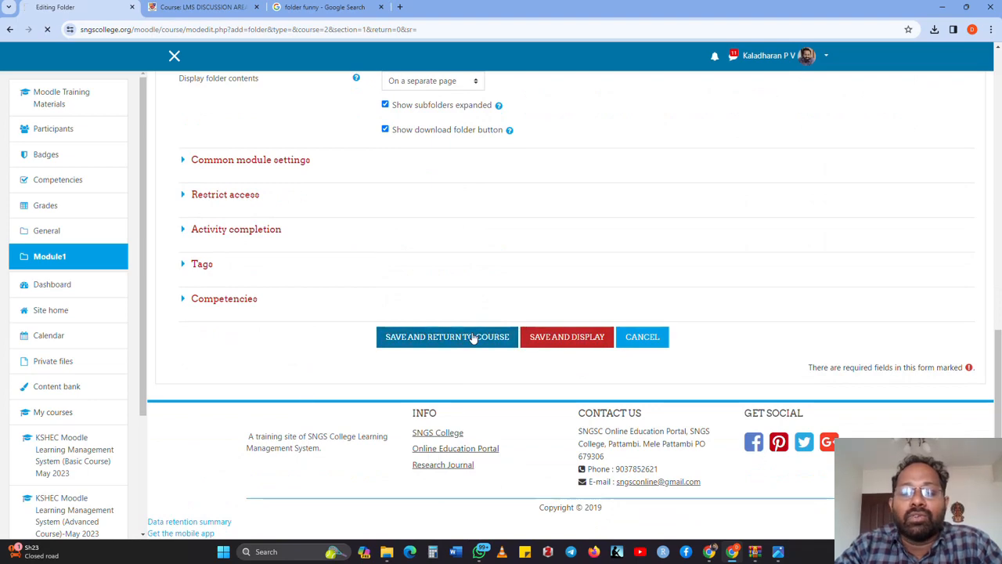
{"action": "left_click", "coordinate": [578, 339]}
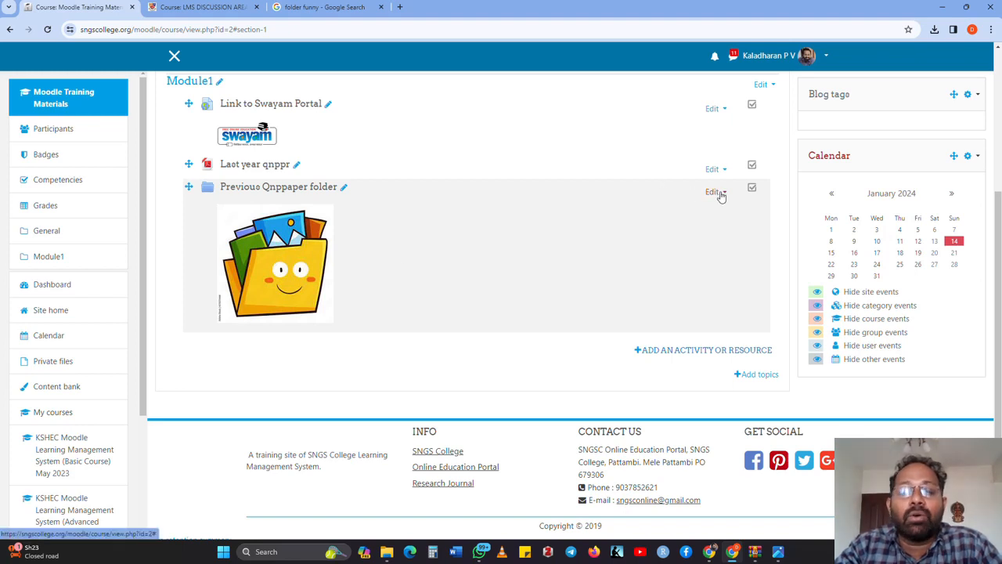
Step: Edit the Previous Qnppaper folder so its description is not displayed on the course page, and save it
{"action": "left_click", "coordinate": [721, 196]}
{"action": "left_click", "coordinate": [697, 207]}
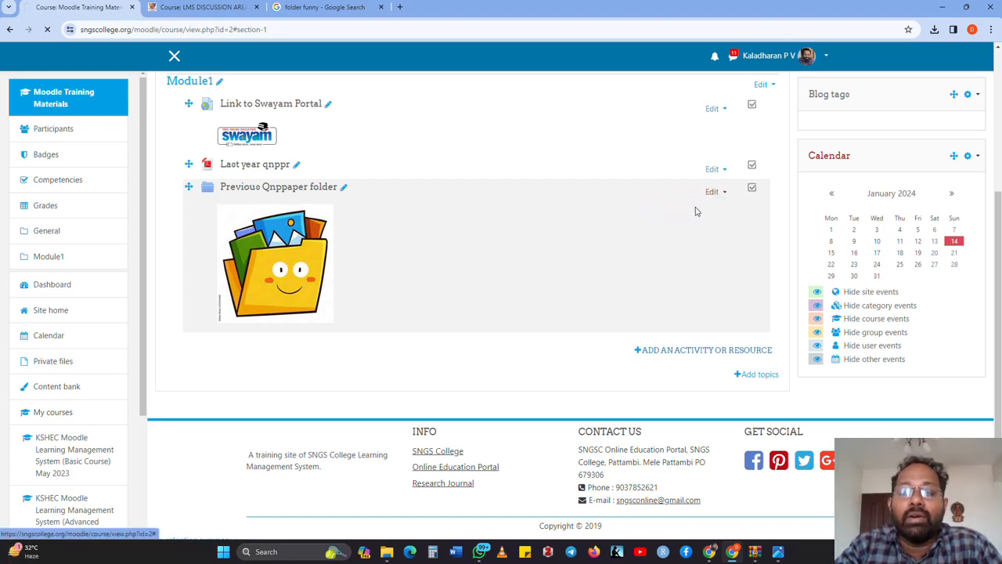
{"action": "scroll", "coordinate": [446, 301], "scroll_direction": "down", "scroll_amount": 4}
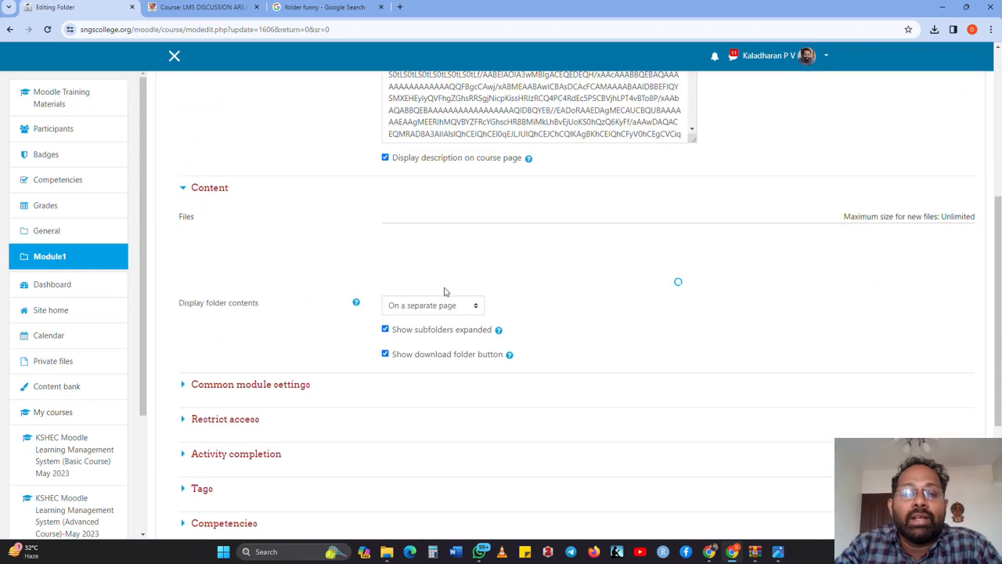
{"action": "scroll", "coordinate": [392, 235], "scroll_direction": "down", "scroll_amount": 4}
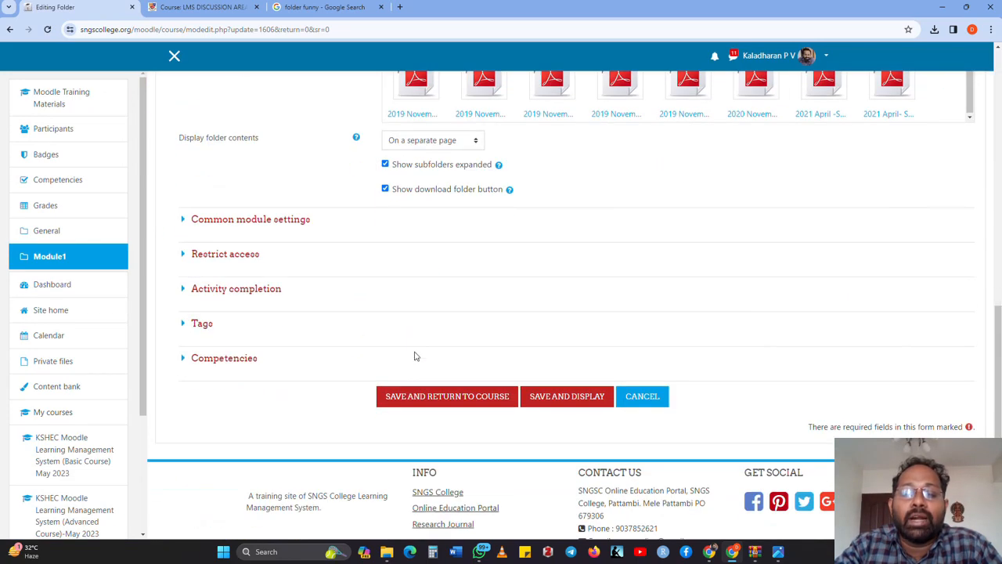
{"action": "left_click", "coordinate": [413, 399]}
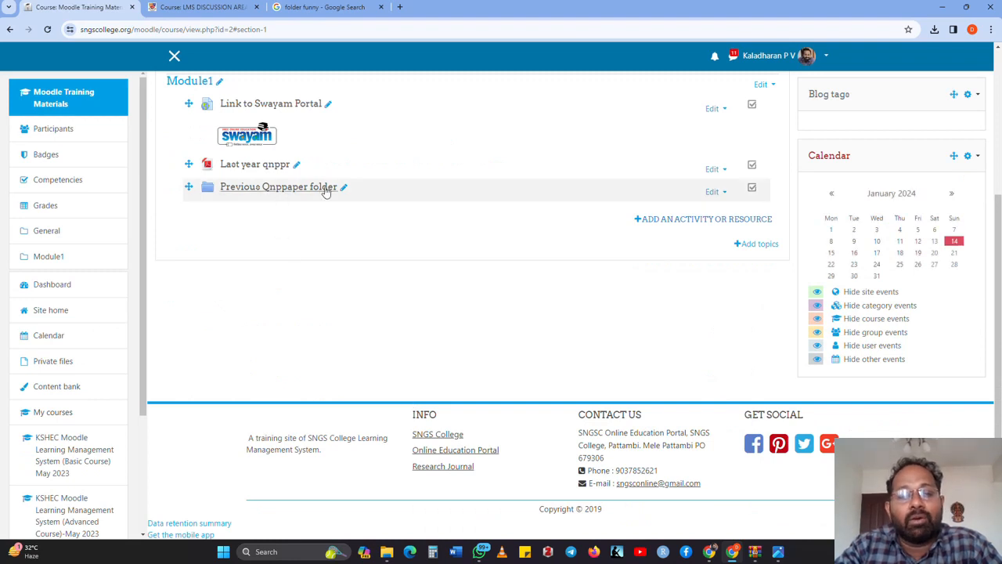
Step: Re-enable displaying the Previous Qnppaper folder's description on the course page, then save and return to the course
{"action": "left_click", "coordinate": [715, 192]}
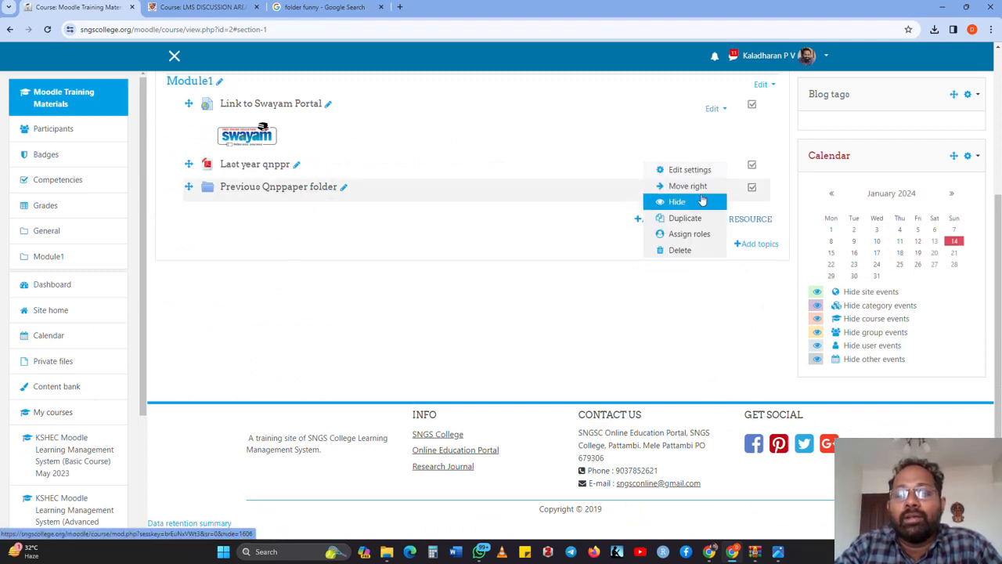
{"action": "left_click", "coordinate": [687, 170]}
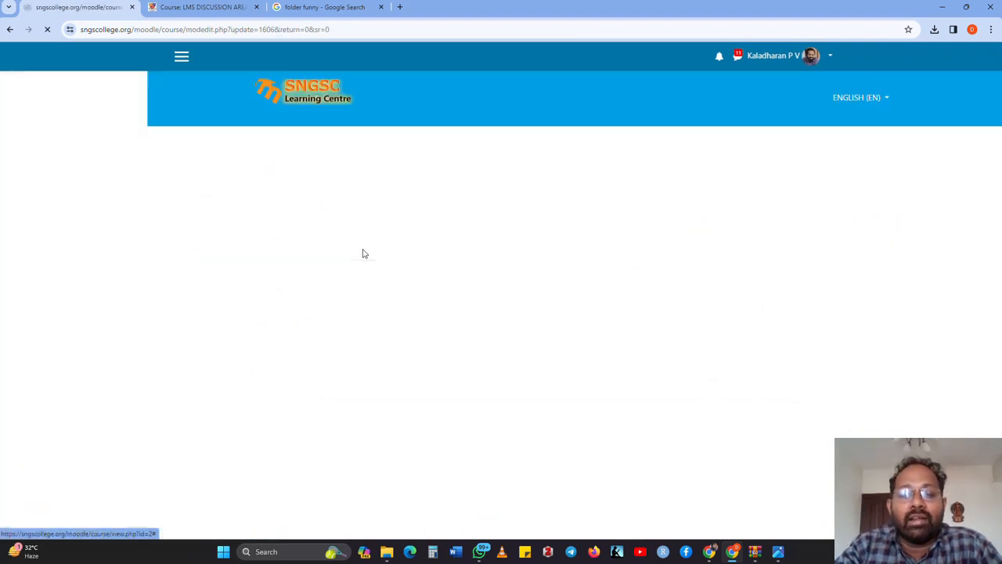
{"action": "scroll", "coordinate": [365, 253], "scroll_direction": "down", "scroll_amount": 4}
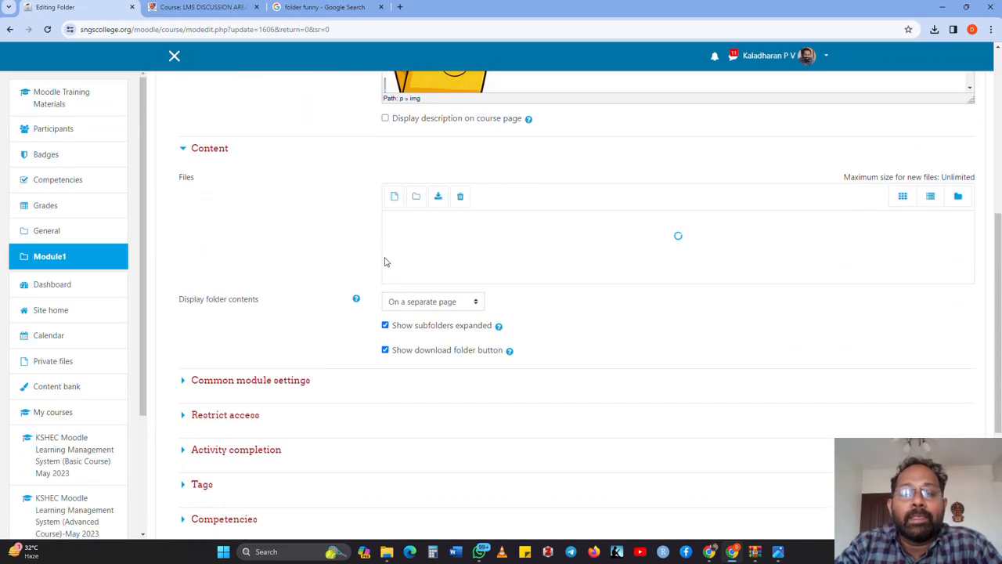
{"action": "scroll", "coordinate": [388, 219], "scroll_direction": "up", "scroll_amount": 1}
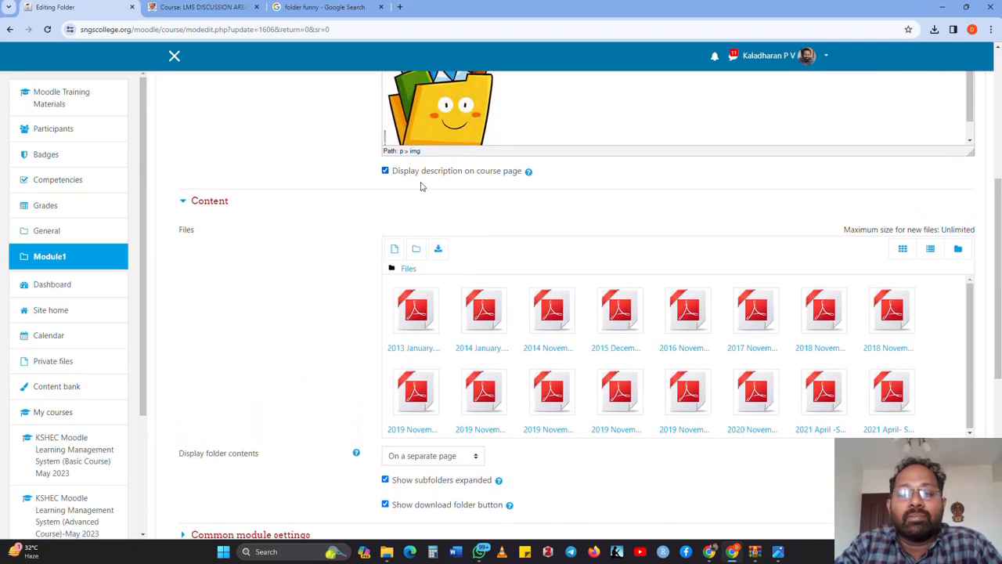
{"action": "scroll", "coordinate": [525, 216], "scroll_direction": "down", "scroll_amount": 3}
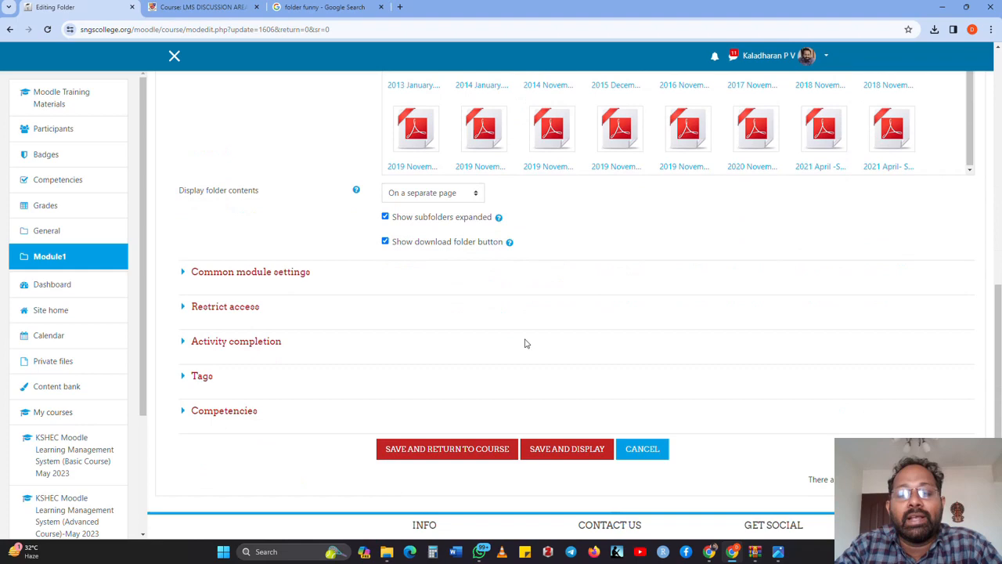
{"action": "left_click", "coordinate": [492, 449]}
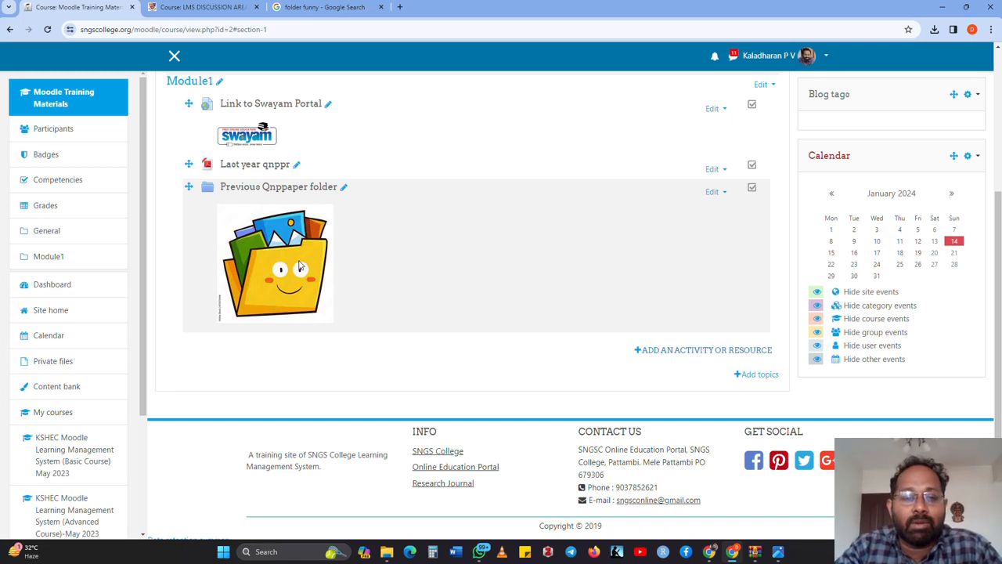
Step: Open the Previous Qnppaper folder and review its description image, file list and folder download option
{"action": "scroll", "coordinate": [333, 271], "scroll_direction": "up", "scroll_amount": 1}
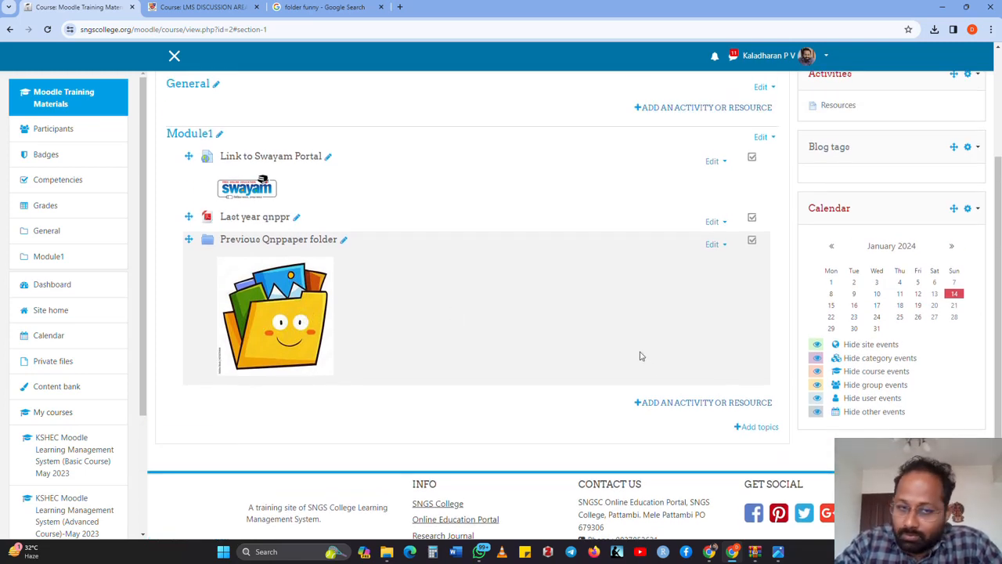
{"action": "left_click", "coordinate": [264, 246]}
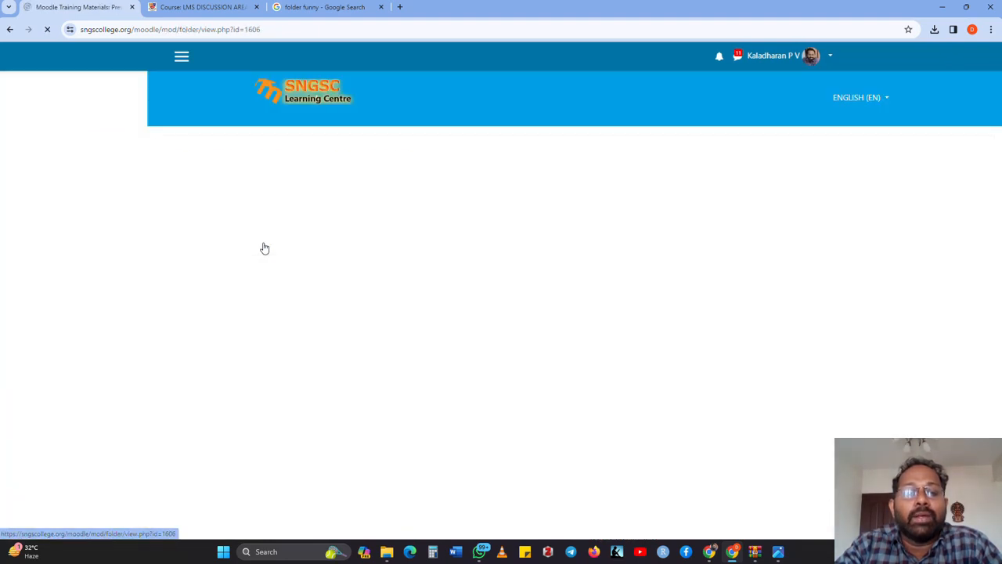
{"action": "scroll", "coordinate": [289, 363], "scroll_direction": "down", "scroll_amount": 3}
{"action": "scroll", "coordinate": [242, 266], "scroll_direction": "down", "scroll_amount": 2}
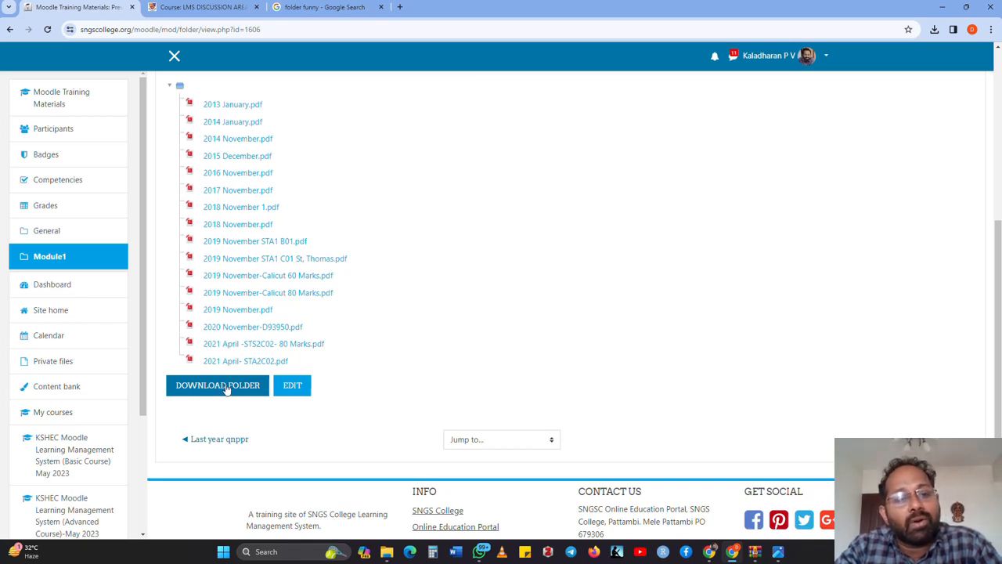
{"action": "scroll", "coordinate": [239, 384], "scroll_direction": "up", "scroll_amount": 2}
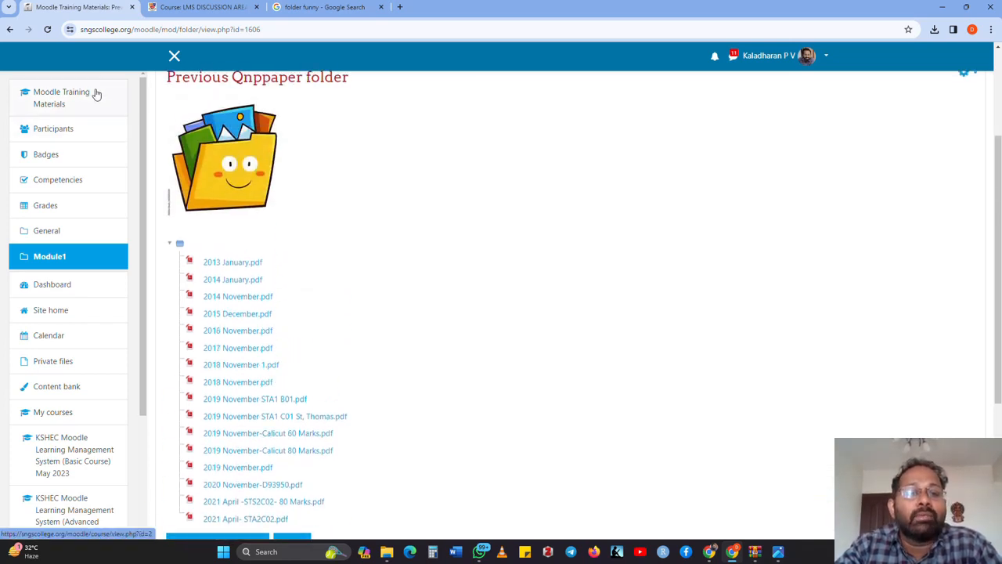
Step: Download "2018 November 1.pdf" from the folder and go back to the course page
{"action": "scroll", "coordinate": [299, 353], "scroll_direction": "down", "scroll_amount": 1}
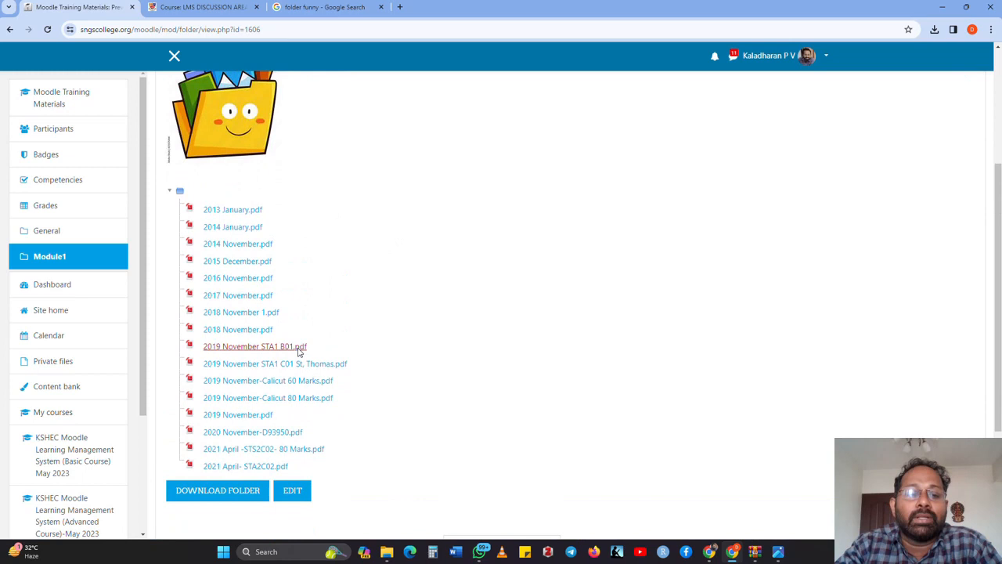
{"action": "left_click", "coordinate": [259, 317]}
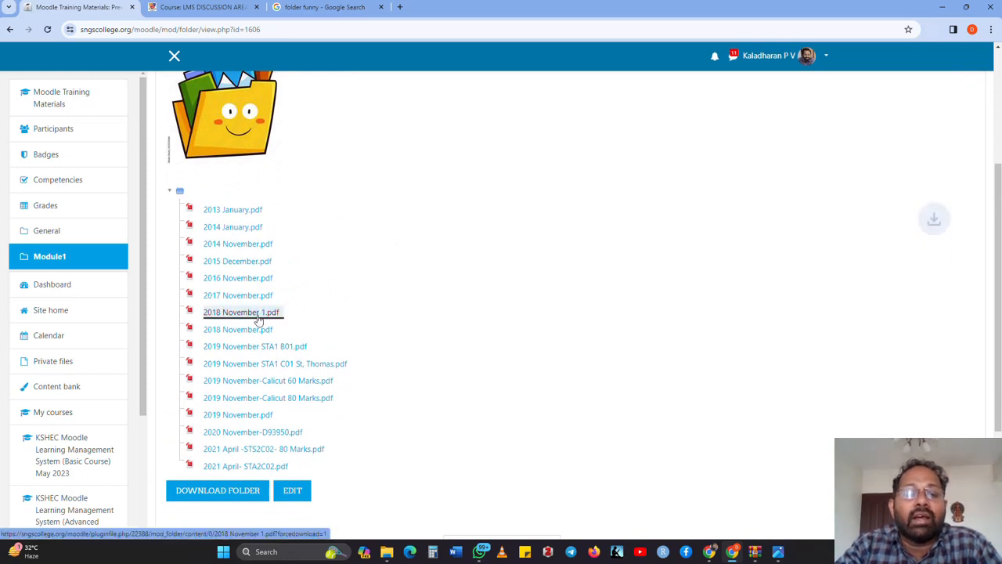
{"action": "left_click", "coordinate": [11, 29]}
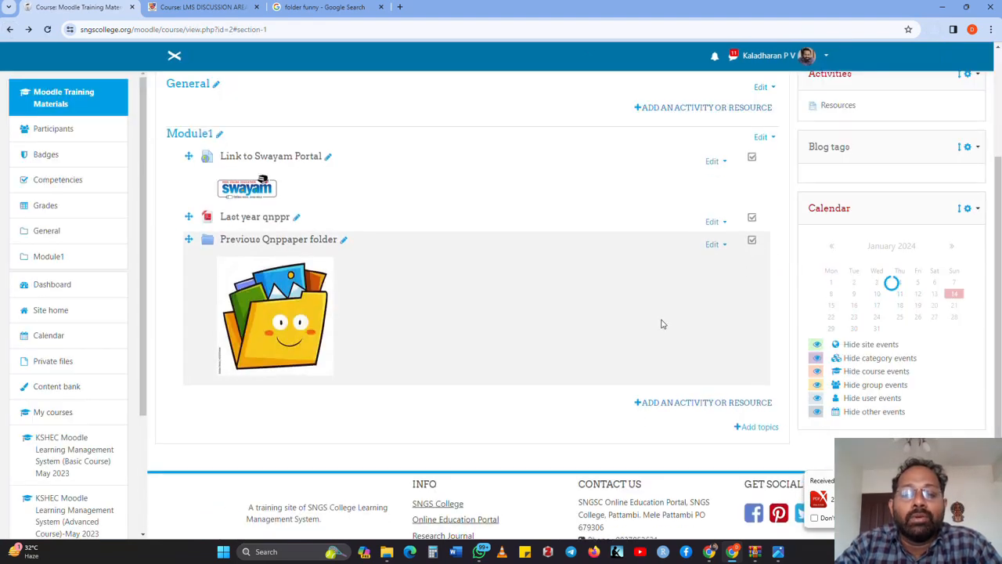